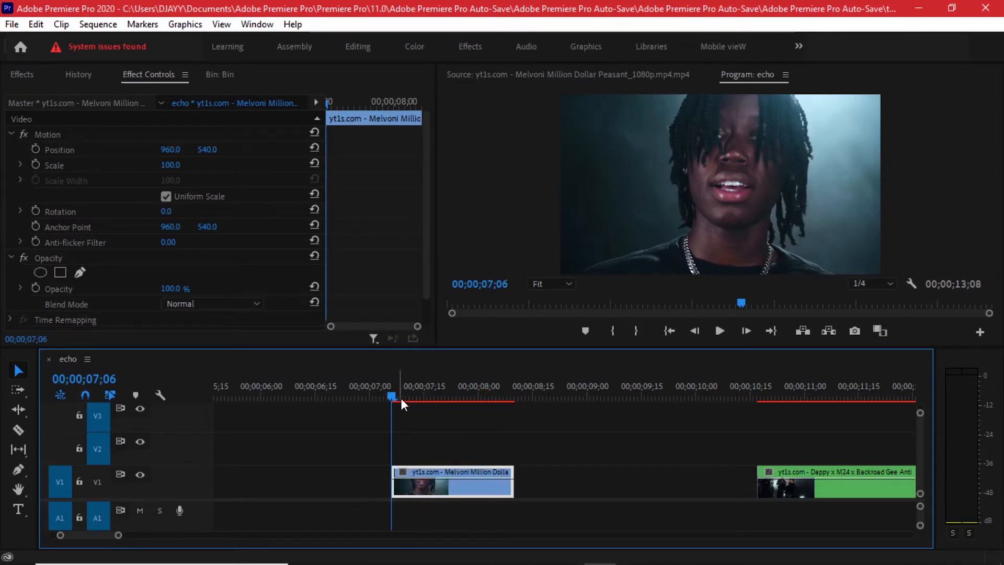
Scrub through the opening of the first clip on V1 and place the playhead at 00;00;07;12.
key("equal")
left_click_drag(387, 398, 444, 396)
scroll(501, 414, "down", 1)
left_click(568, 445)
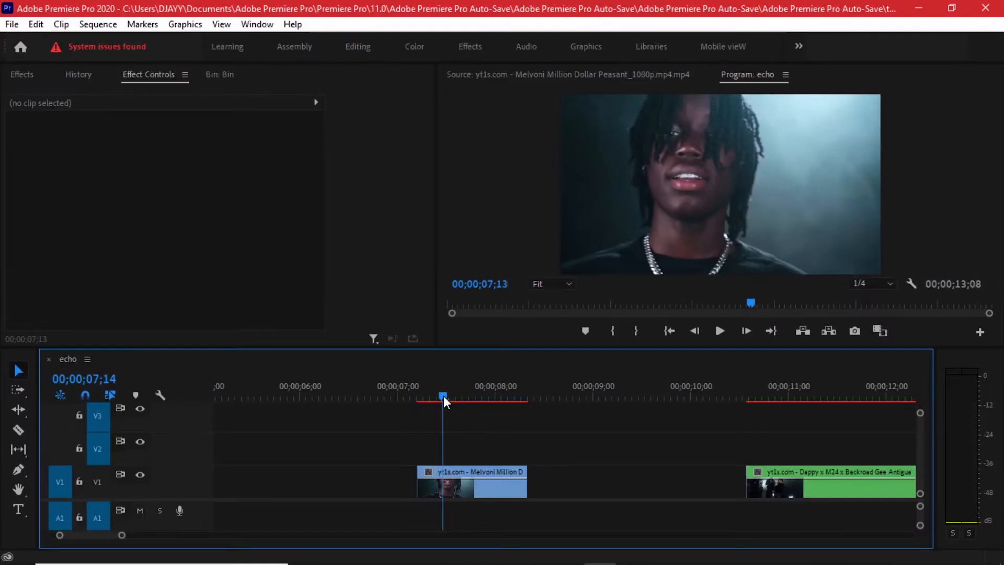
left_click(474, 478)
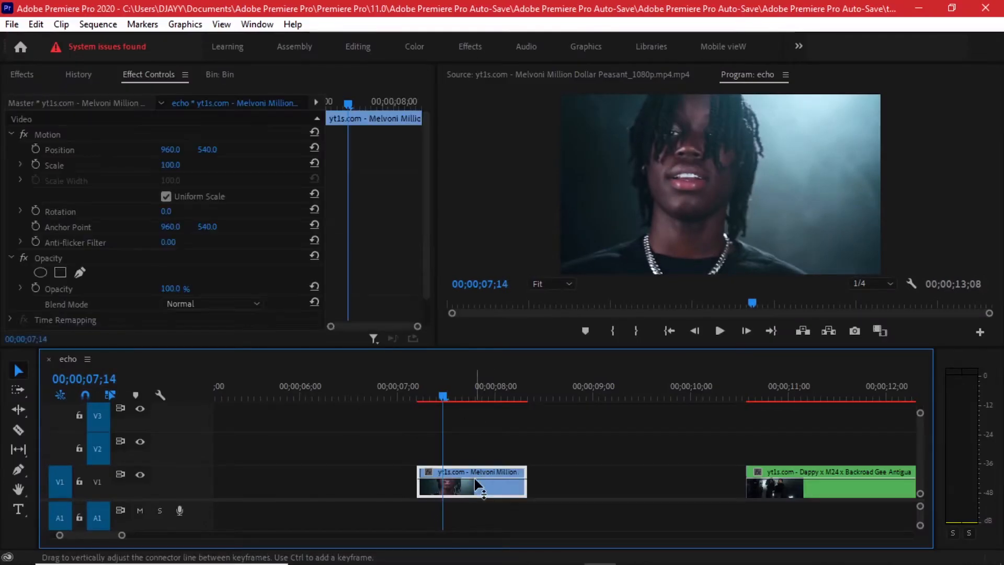
left_click_drag(443, 395, 435, 393)
left_click(569, 443)
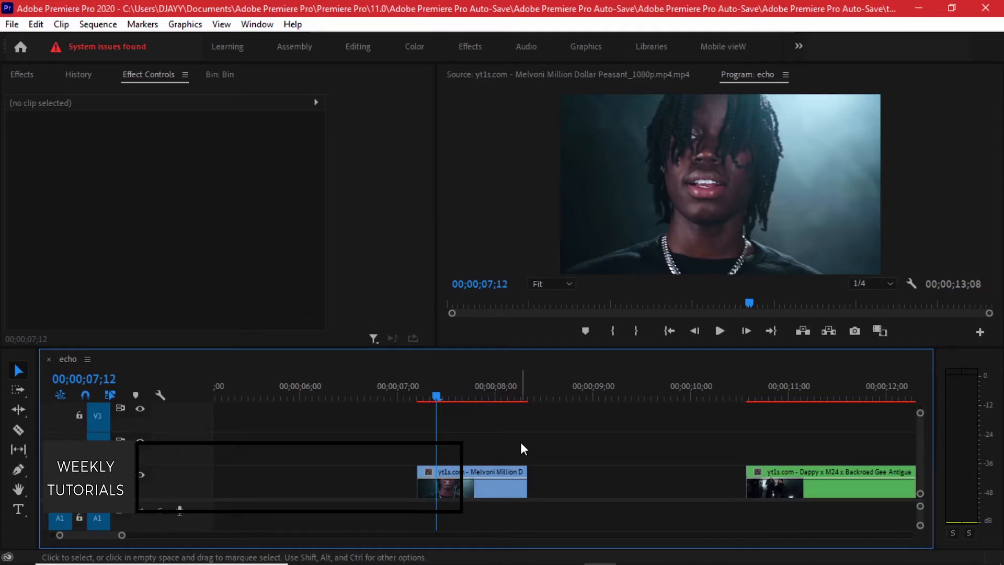
Find the Lens Distortion video effect and apply it to the first clip on V1.
left_click(488, 490)
left_click(21, 72)
left_click(66, 93)
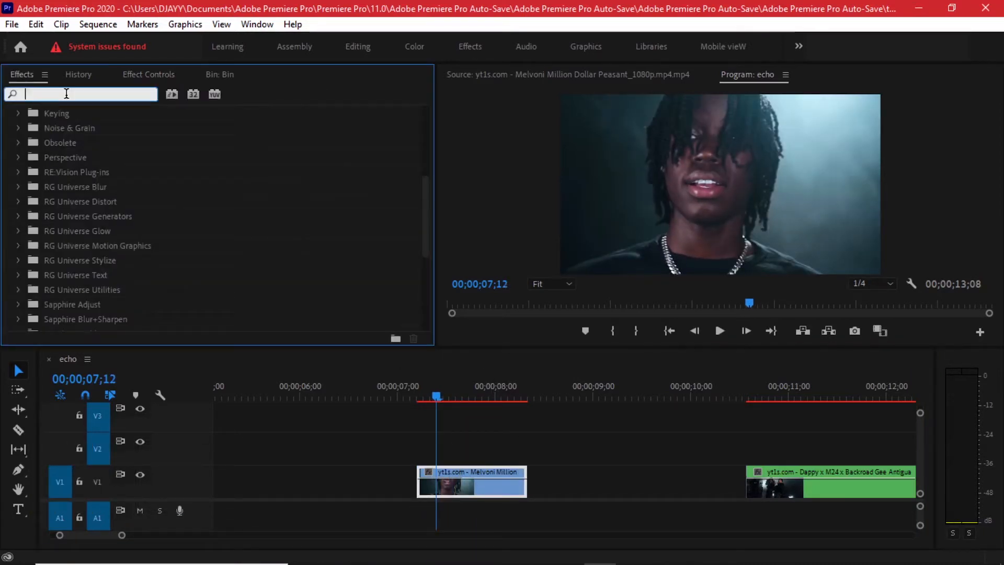
type("lens dist")
left_click_drag(69, 202, 485, 494)
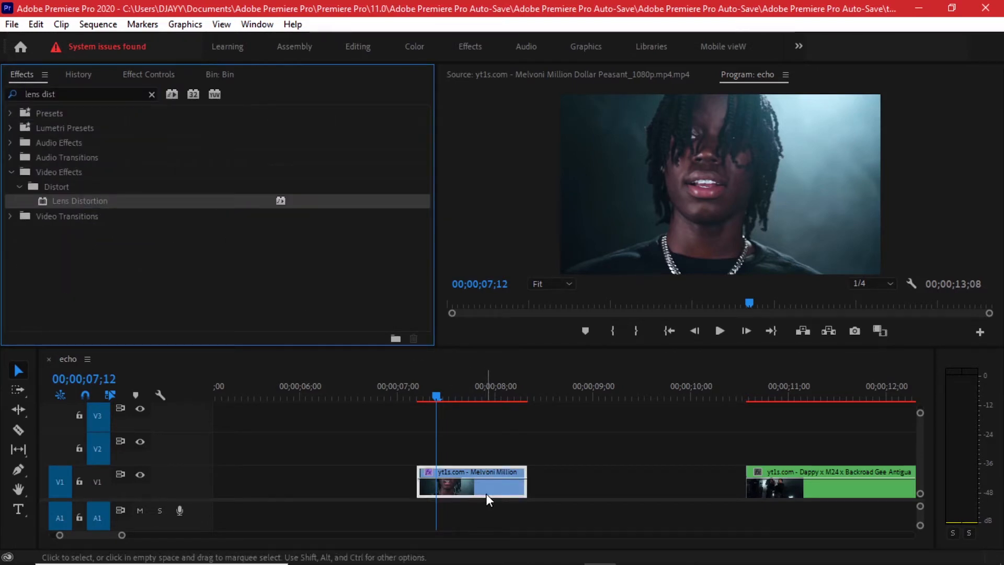
Set the Curvature of the clip's Lens Distortion effect to -26.
left_click(133, 74)
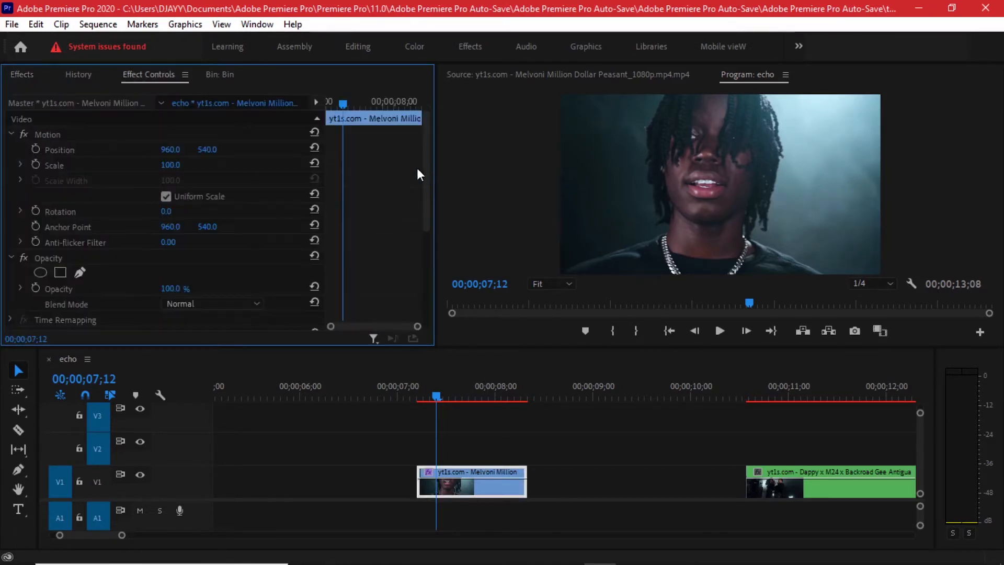
scroll(428, 167, "down", 5)
left_click(181, 197)
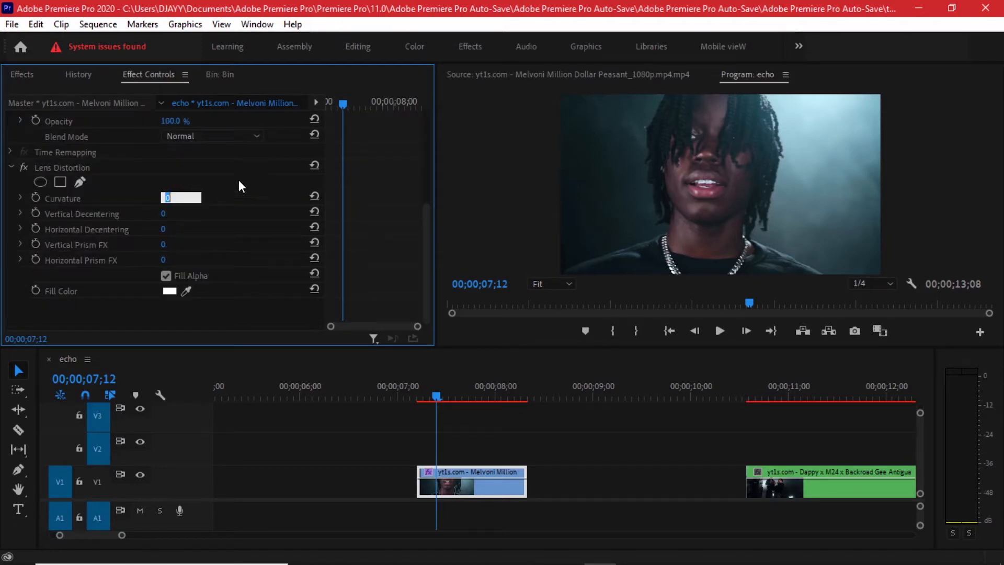
left_click_drag(163, 198, 161, 198)
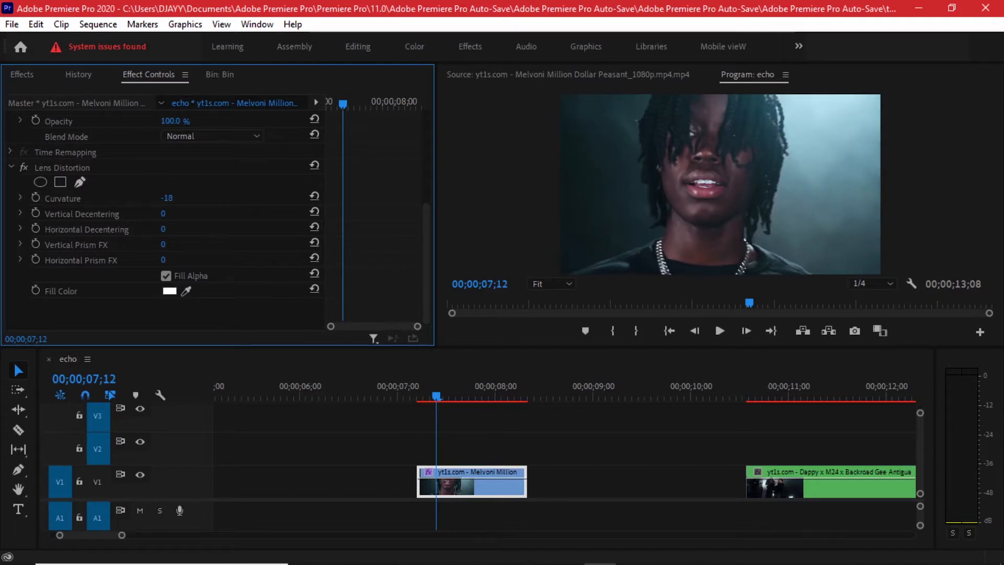
left_click_drag(166, 198, 164, 198)
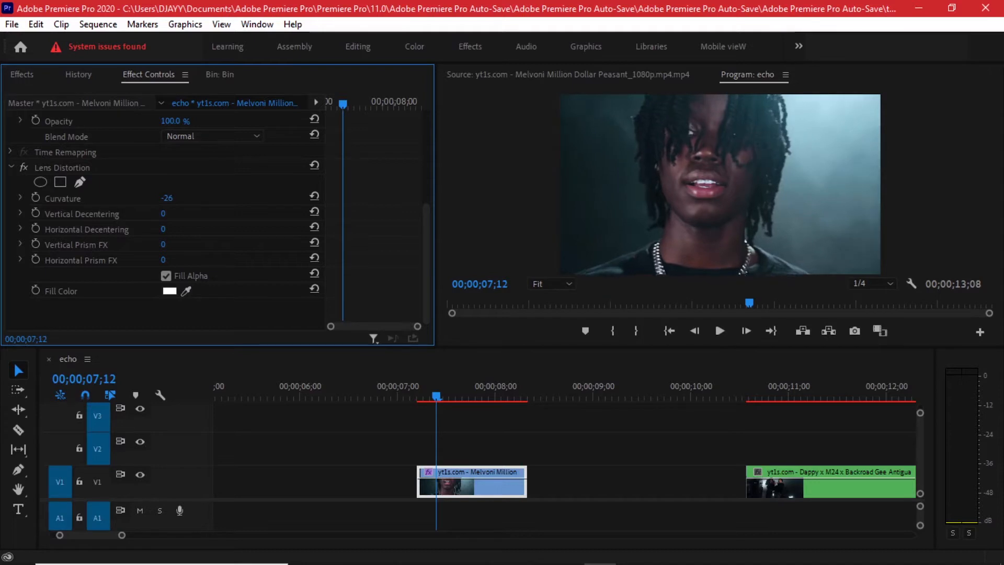
Find the Echo video effect and apply it to the same clip.
left_click(21, 75)
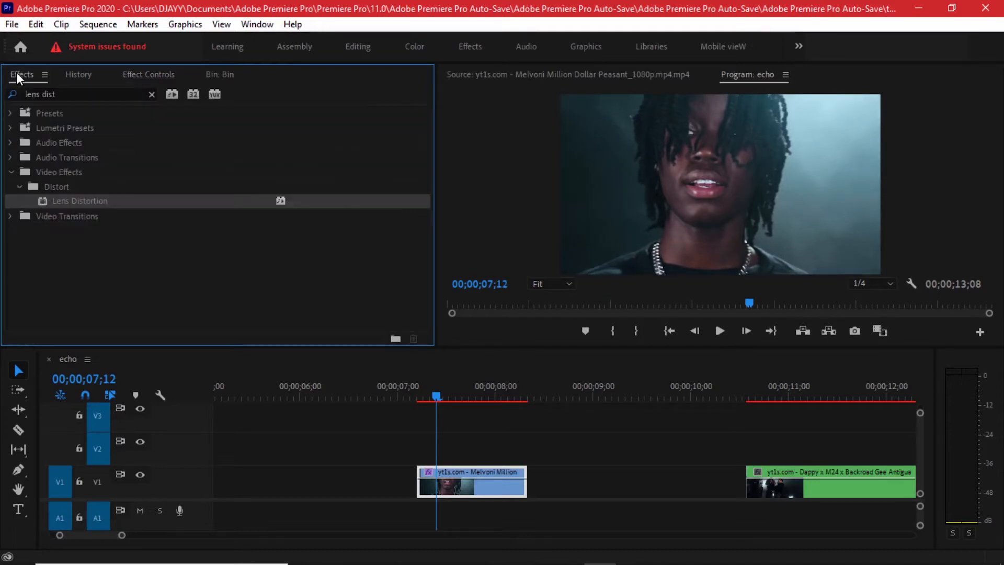
left_click(7, 95)
key("BackSpace")
type("echo")
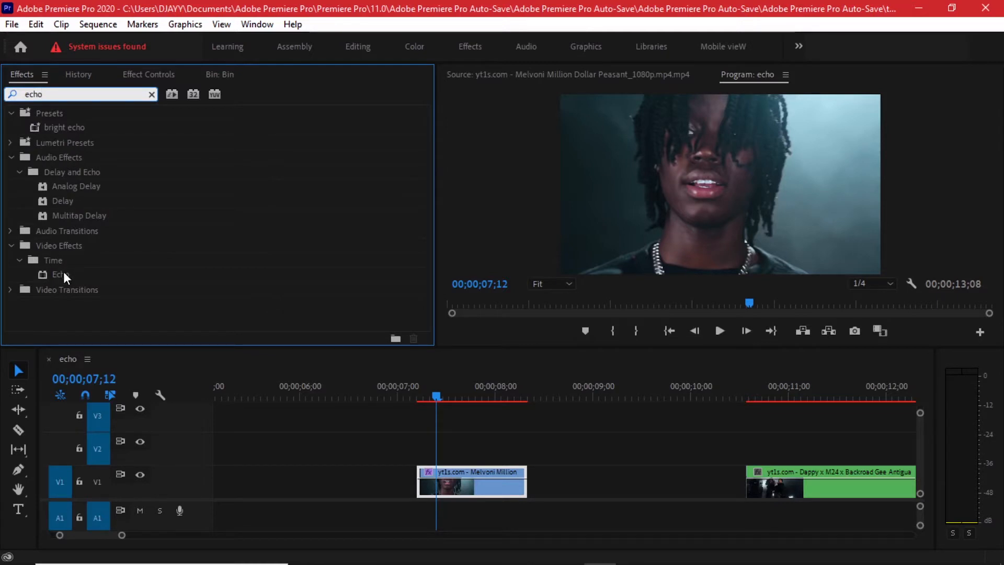
left_click_drag(61, 274, 494, 494)
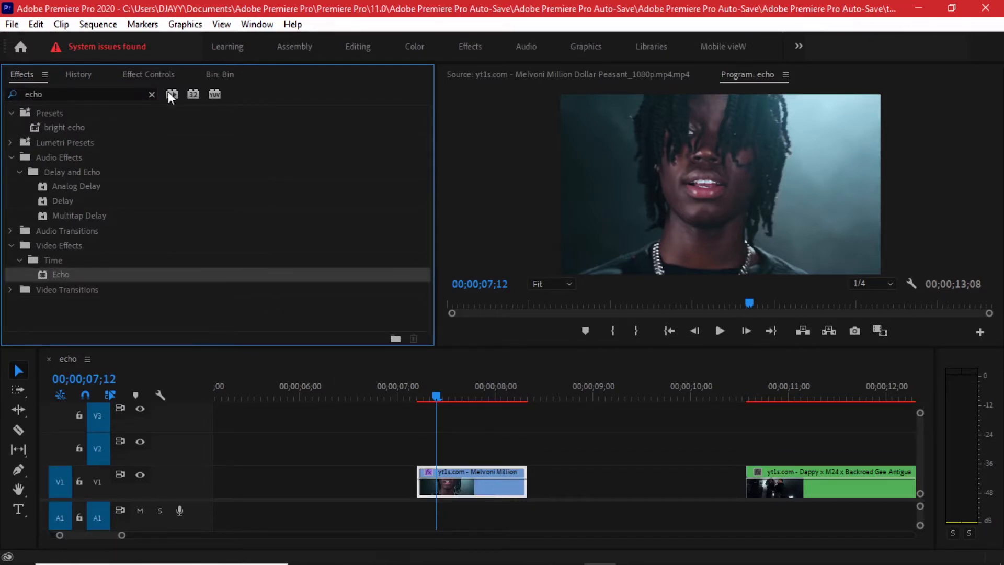
Find the Camera Blur video effect and add it to the first clip on V1.
left_click(6, 95)
key("BackSpace")
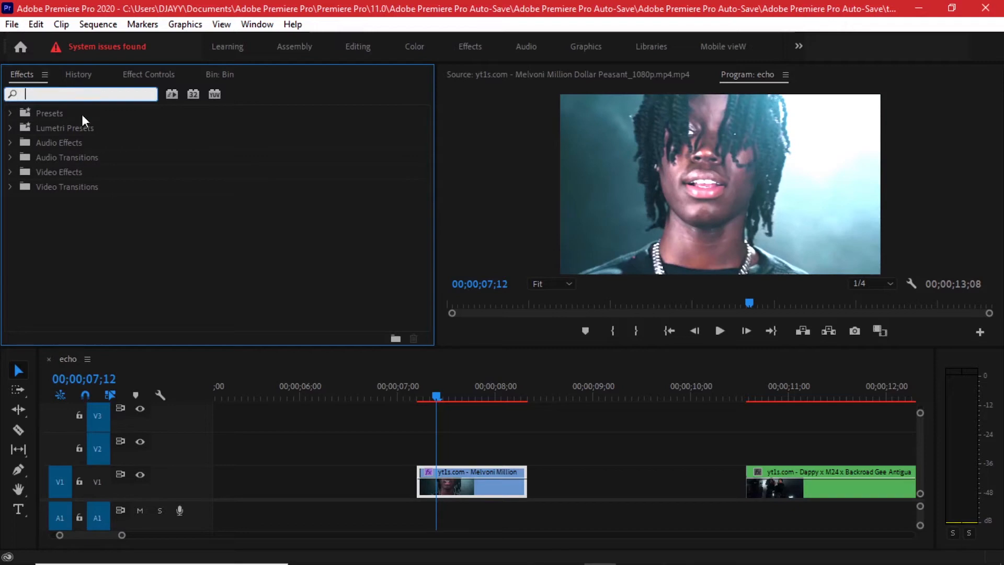
type("camer blur")
left_click_drag(77, 204, 485, 484)
Set the clip's Echo Operator to Screen and the Camera Blur's Percent Blur to 3.
left_click(136, 77)
left_click_drag(426, 191, 427, 258)
left_click(100, 258)
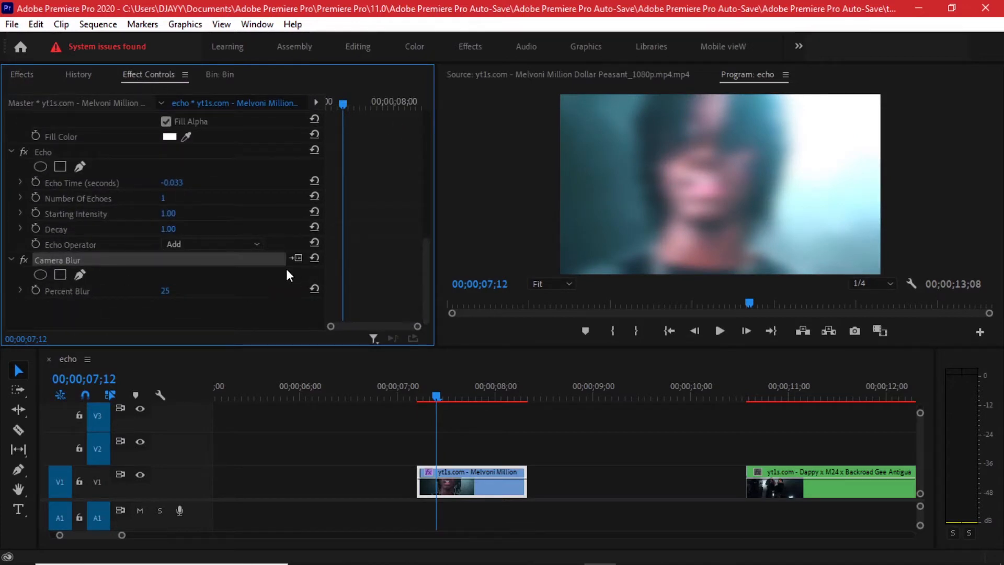
scroll(86, 261, "up", 3)
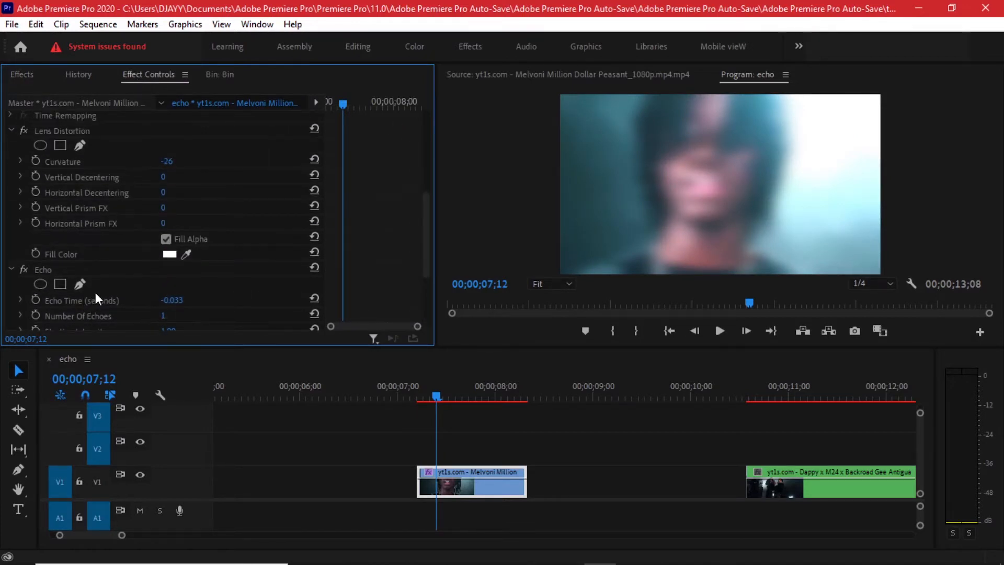
left_click(56, 272)
scroll(96, 262, "down", 3)
left_click(205, 287)
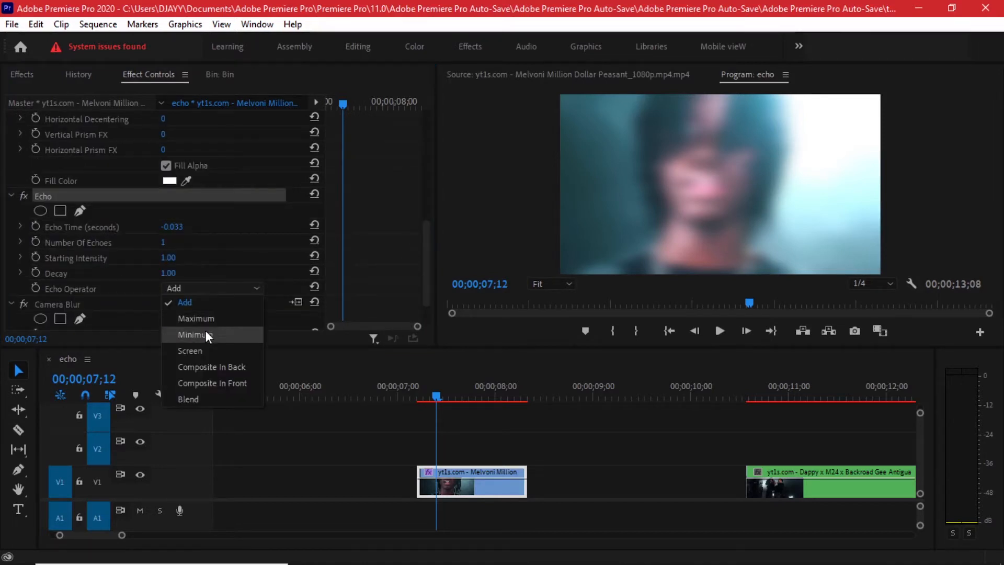
left_click(201, 347)
scroll(236, 294, "down", 3)
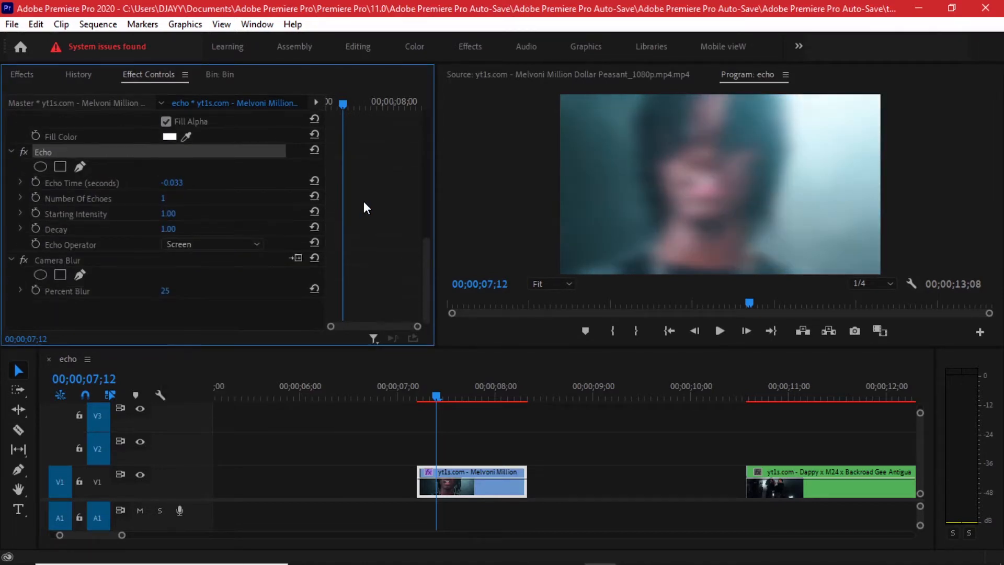
left_click(165, 290)
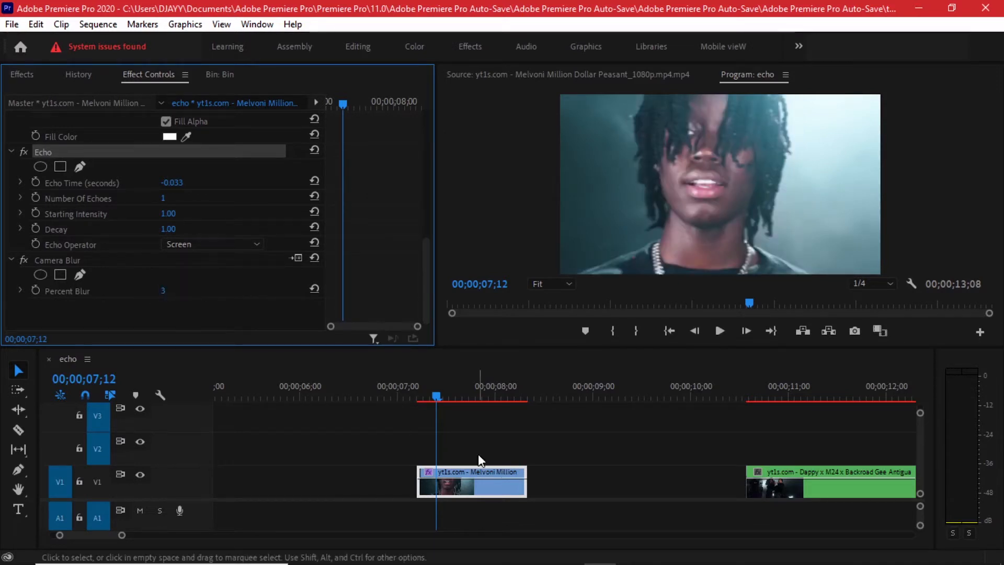
Compare the clip without and with Lens Distortion, Echo and Camera Blur, re-enabling them one by one, and play it back.
left_click(424, 390)
mouse_move(424, 388)
left_mouse_down()
mouse_move(435, 391)
mouse_move(427, 393)
left_mouse_up()
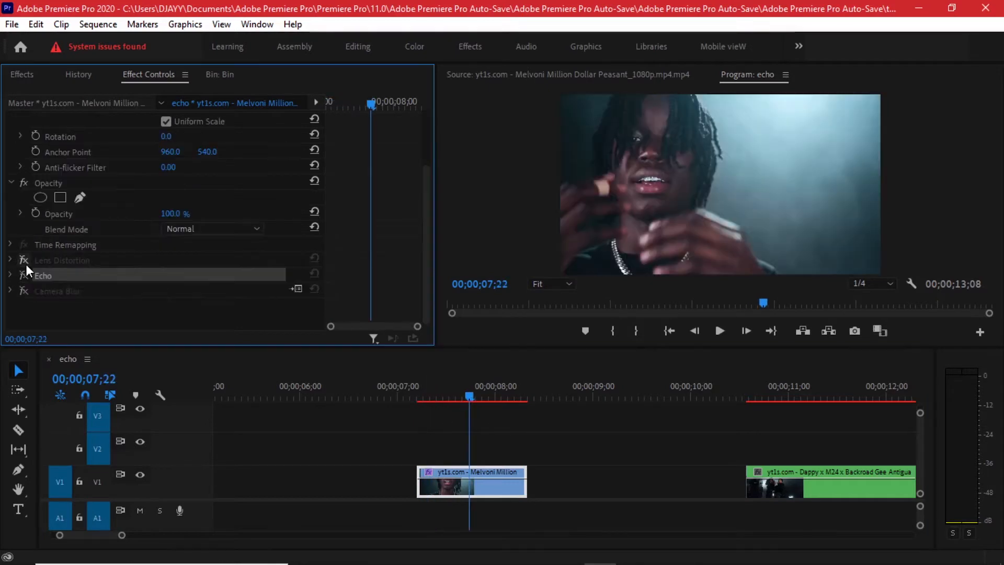
left_click_drag(439, 388, 444, 386)
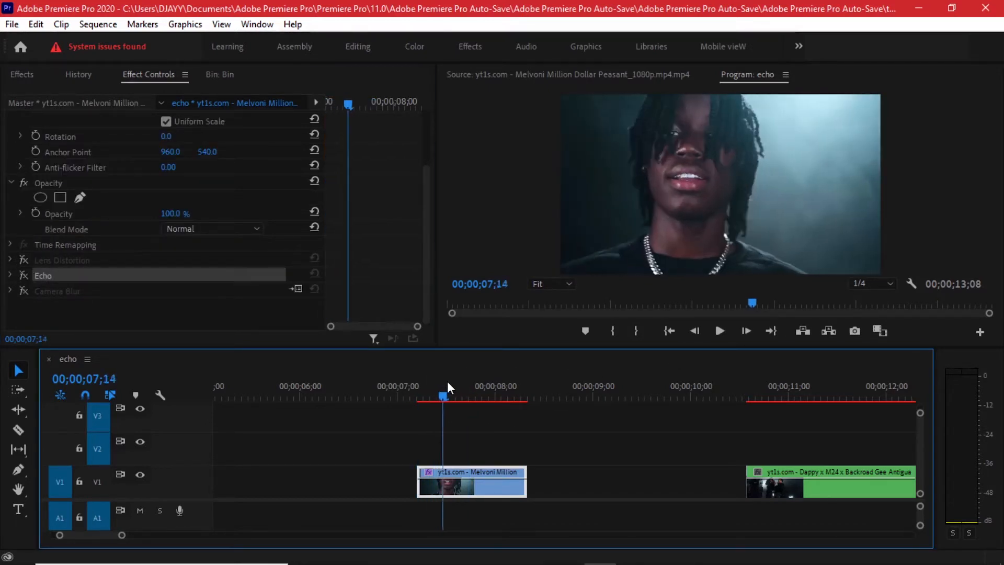
left_click(23, 260)
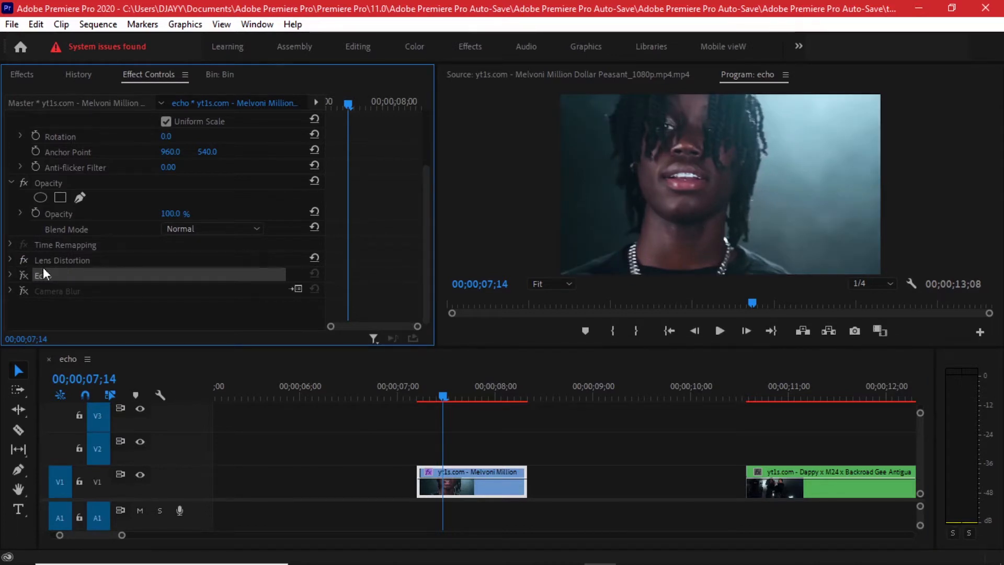
left_click(11, 275)
scroll(241, 312, "down", 2)
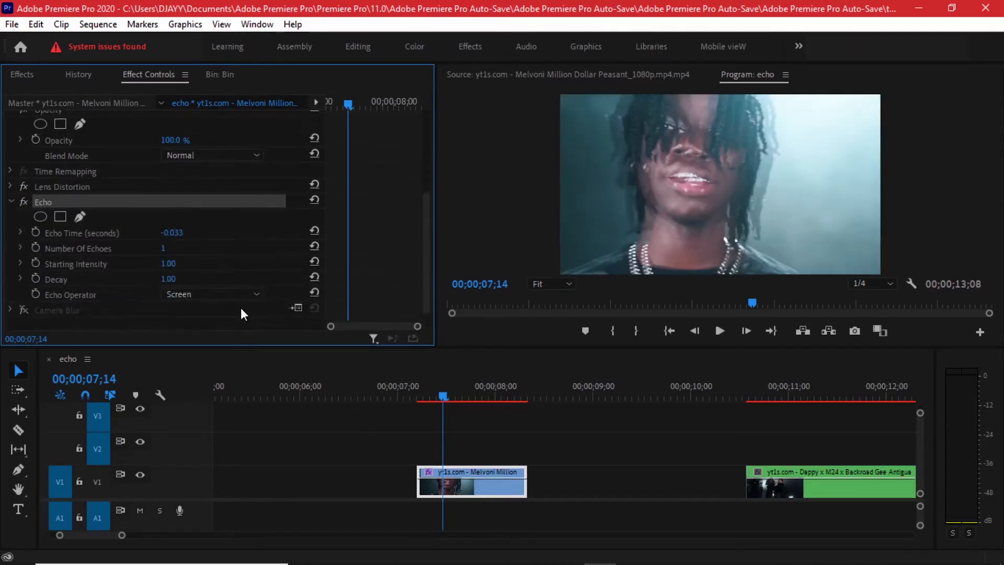
left_click(123, 294)
left_click(10, 202)
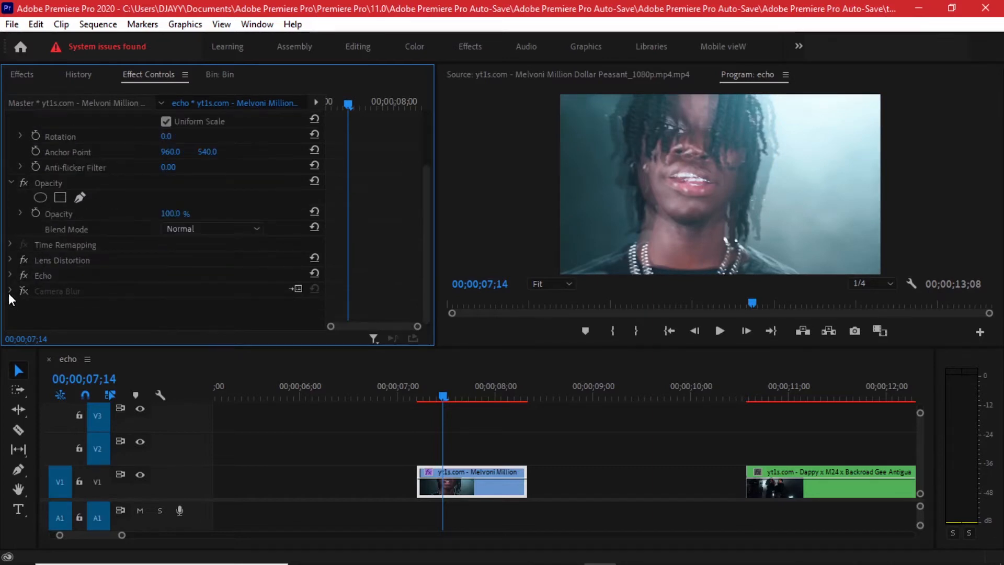
left_click(23, 289)
left_click_drag(460, 395, 431, 391)
key("space")
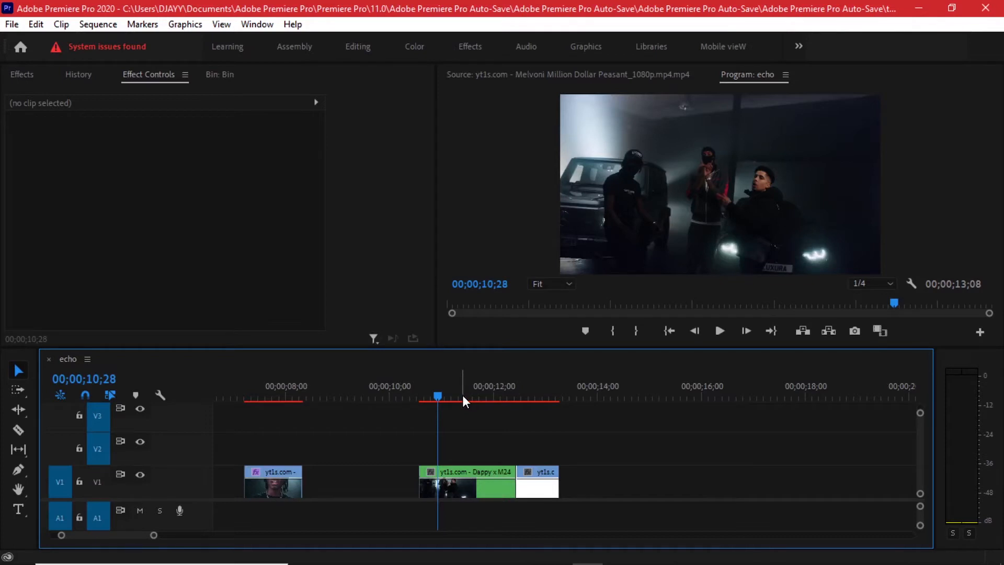
Play back the cut between the green Dappy clip and the blue clip that follows it.
scroll(504, 431, "up", 2)
key("space")
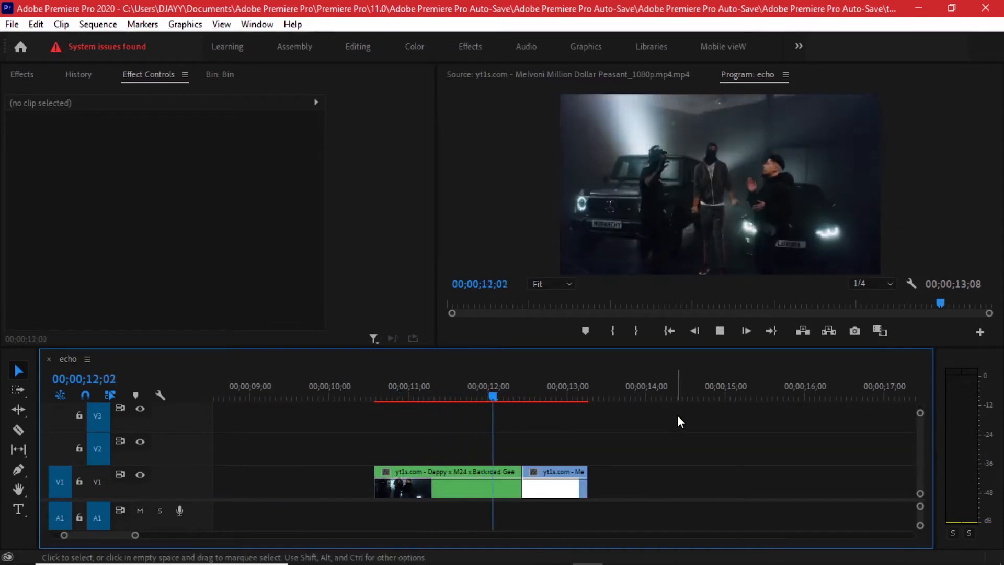
left_click(445, 398)
left_click_drag(445, 399, 430, 399)
key("space")
key("space")
Trim the start of the green Dappy clip to about 00;00;11;03 and duplicate it with the blue clip directly after the originals.
left_click_drag(362, 473, 416, 473)
left_click_drag(606, 448, 480, 494)
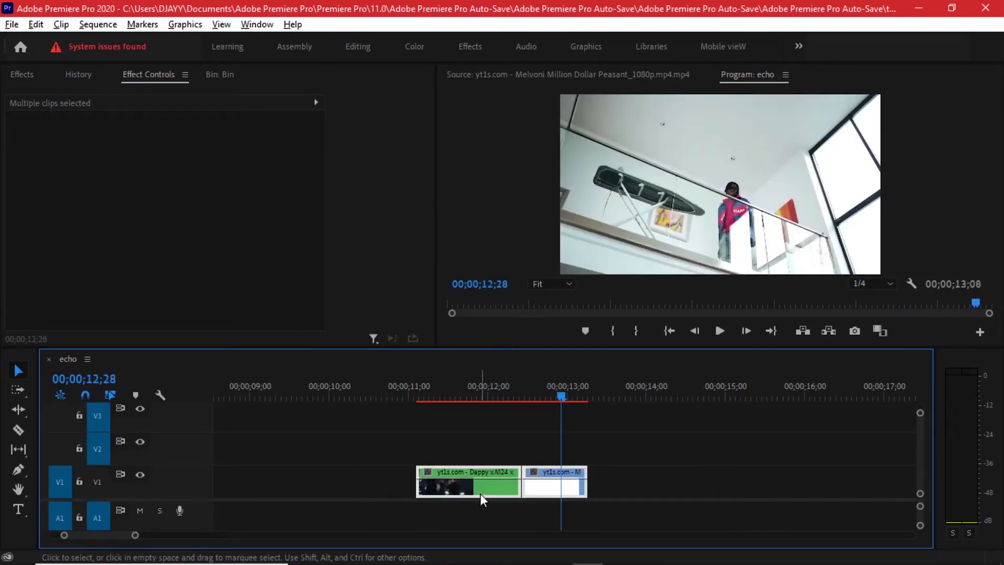
key("alt")
left_click_drag(500, 492, 664, 478)
scroll(535, 434, "up", 2)
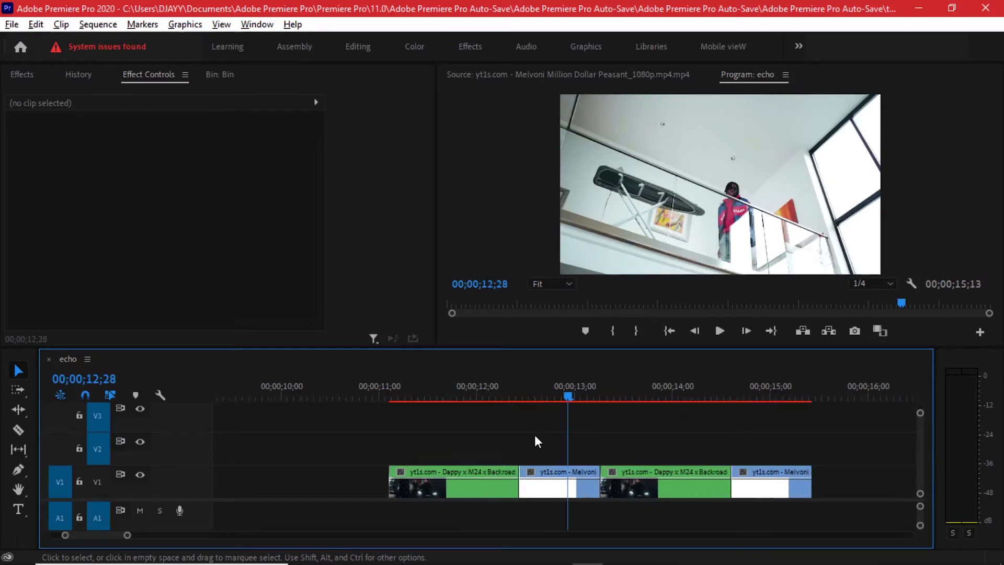
Create a new 1920 × 1080 adjustment layer at 29.97 fps in the project's root folder.
left_click(507, 395)
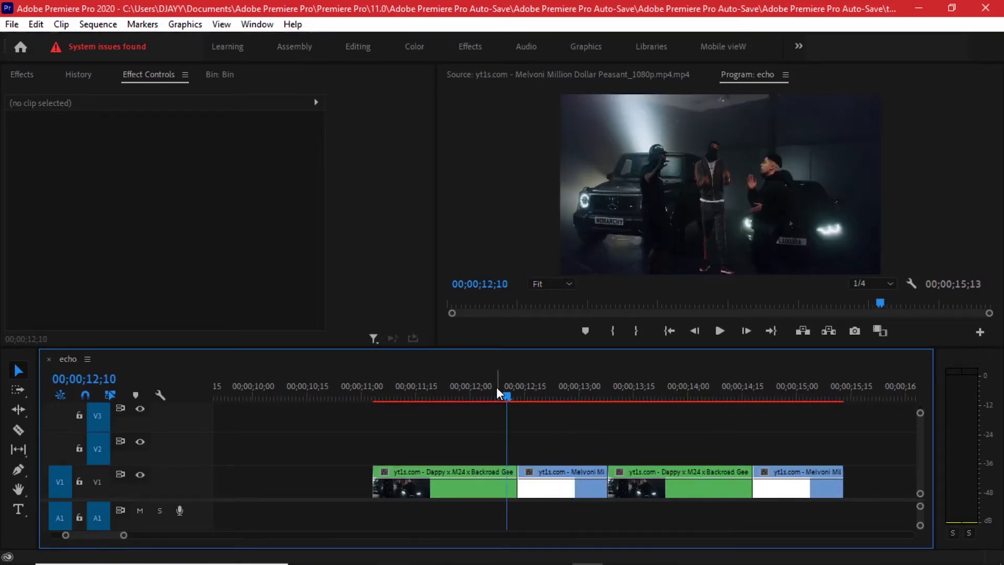
scroll(509, 388, "down", 1)
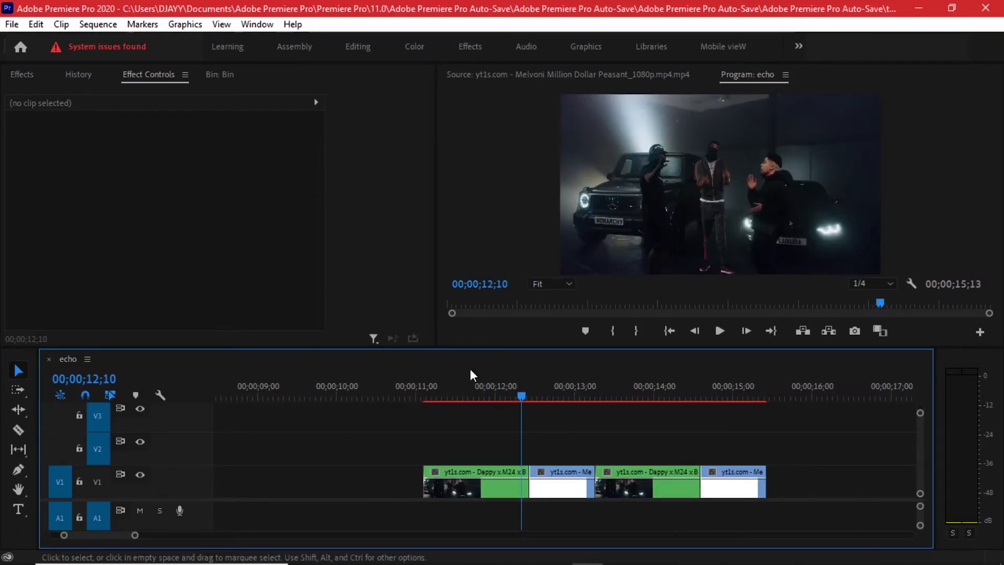
left_click(32, 78)
left_click(220, 75)
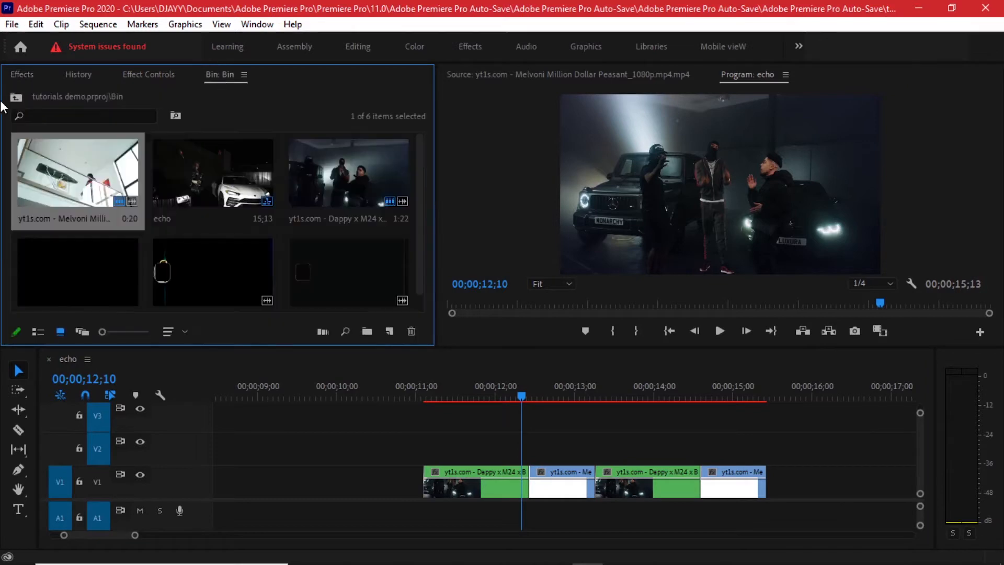
left_click(16, 98)
left_click(389, 331)
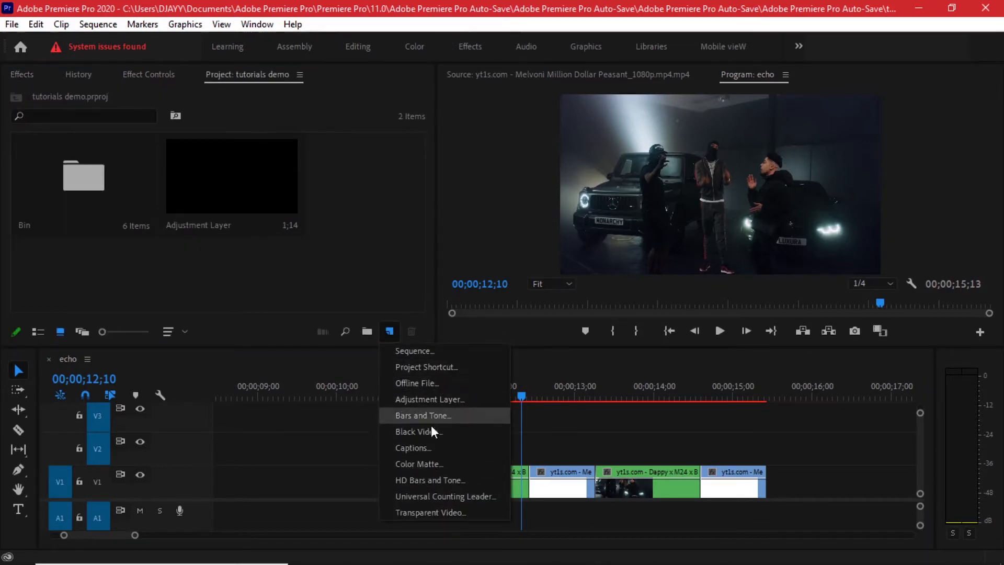
left_click(285, 239)
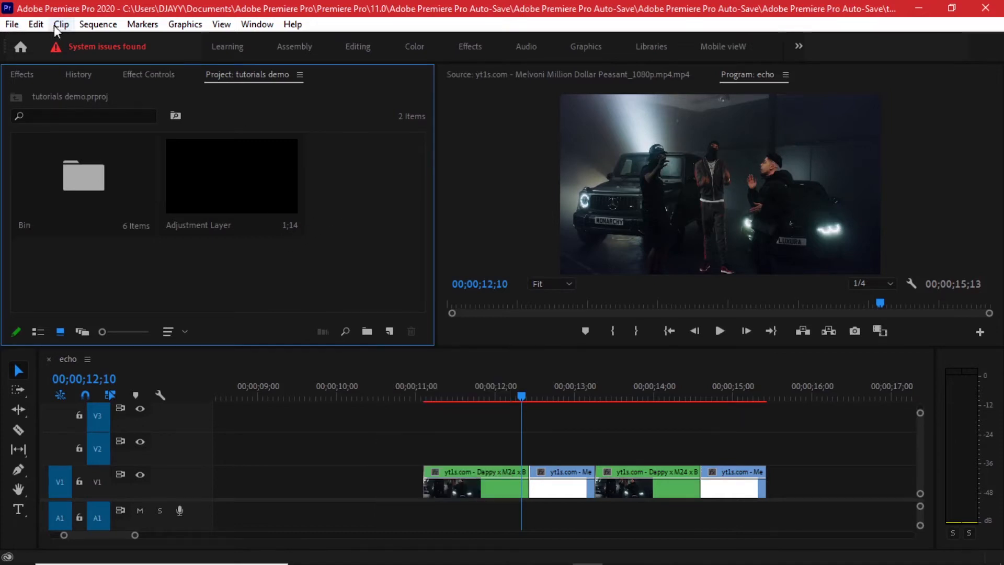
left_click(7, 25)
mouse_move(35, 34)
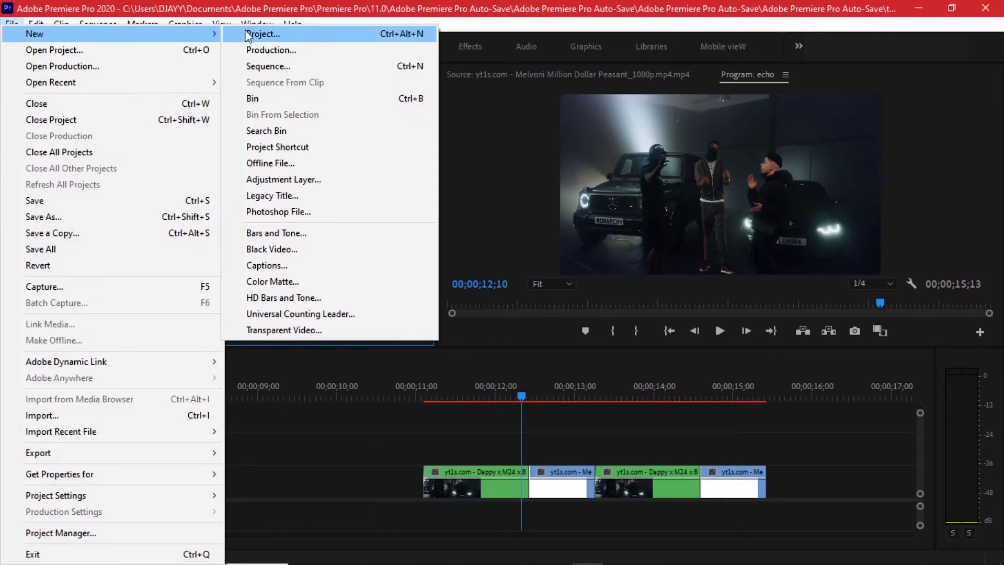
left_click(311, 179)
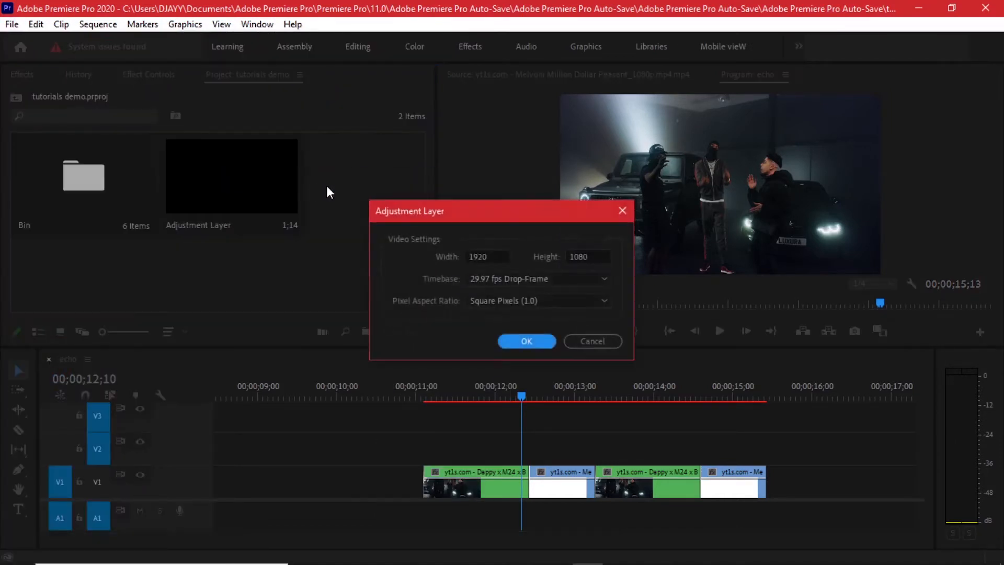
left_click(522, 340)
Place the new adjustment layer on V2 above the first blue clip, starting at the cut at 00;00;12;13.
left_click_drag(320, 179, 531, 447)
left_click(526, 387)
key("equal")
key("equal")
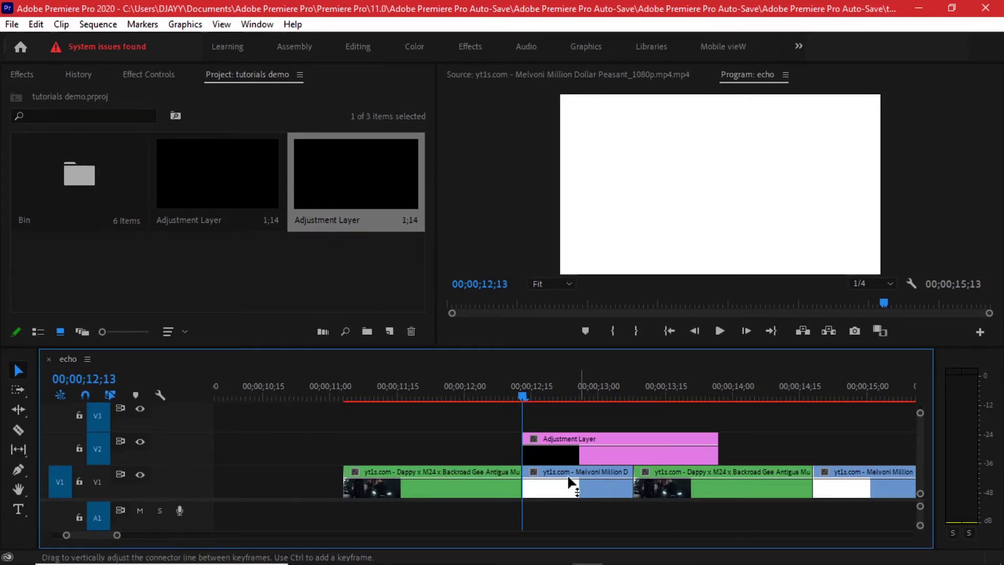
Move the adjustment layer on V2 to start at 00;00;12;08 and trim its end to 00;00;12;18, spanning the cut.
left_click_drag(522, 384, 522, 384)
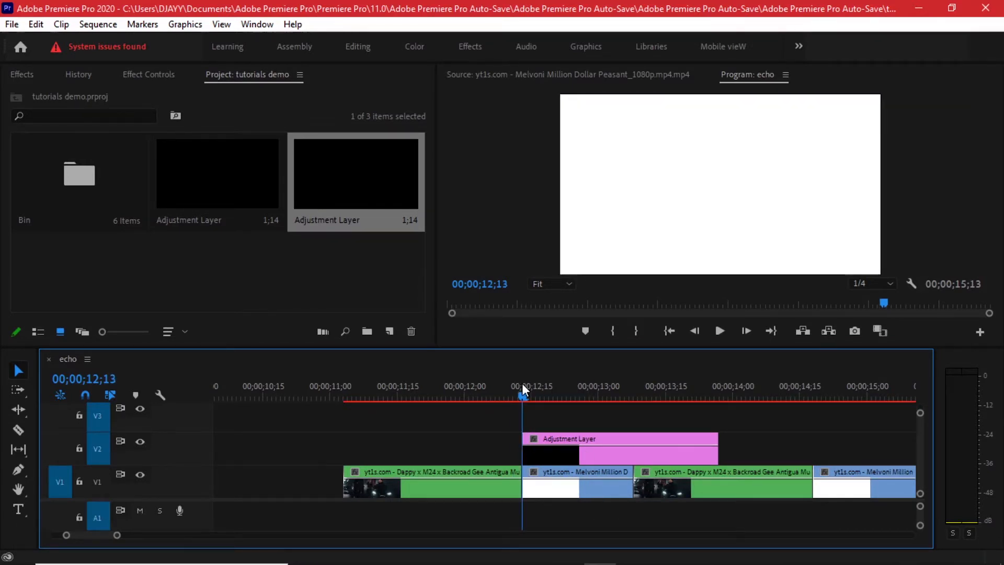
key("shift+Left")
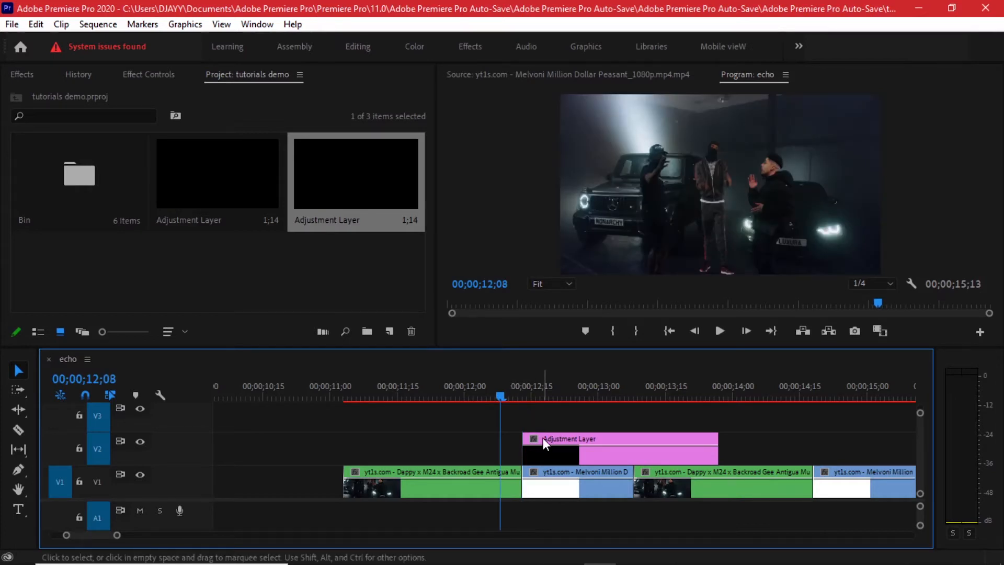
left_click_drag(542, 438, 529, 438)
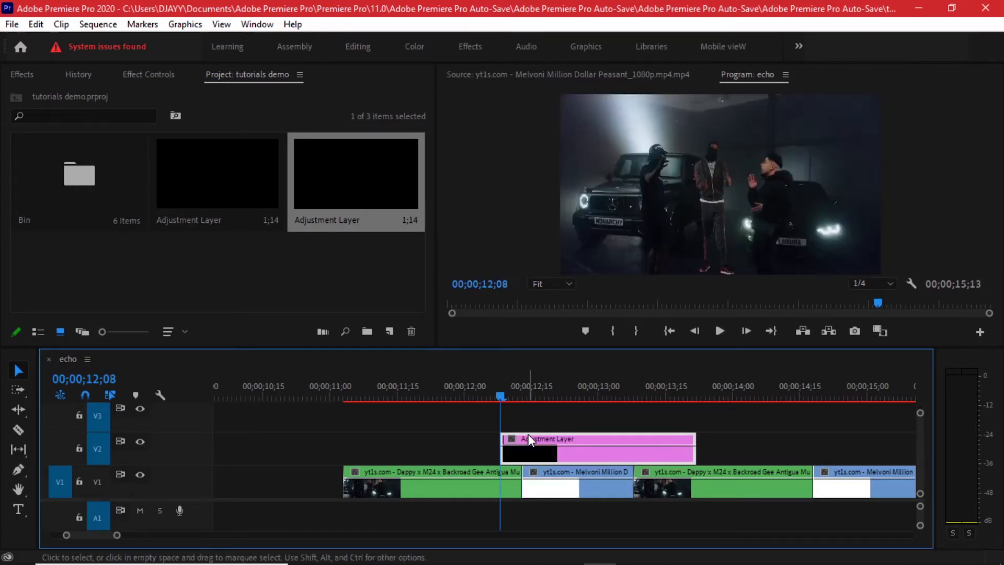
key("shift+Right")
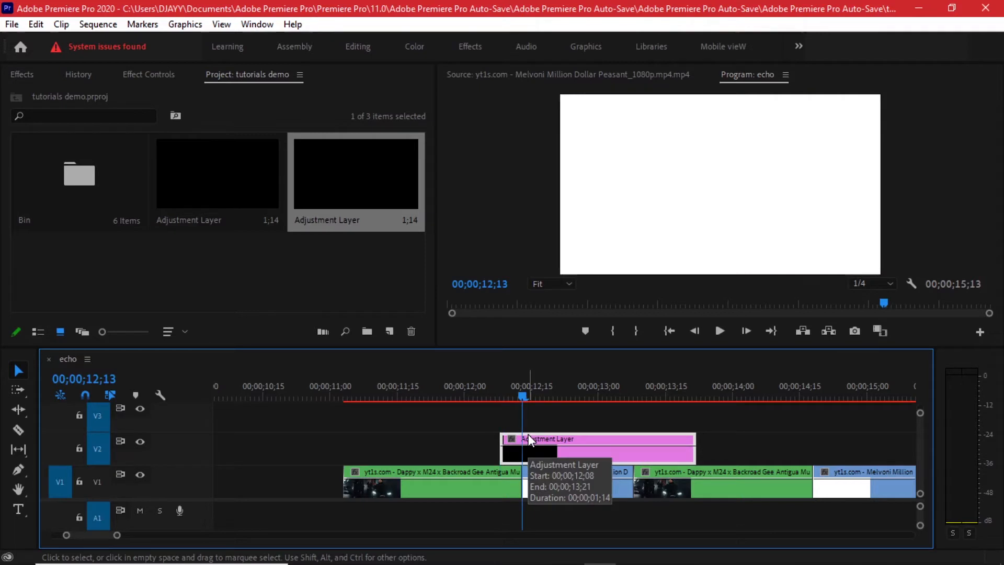
key("shift+Right")
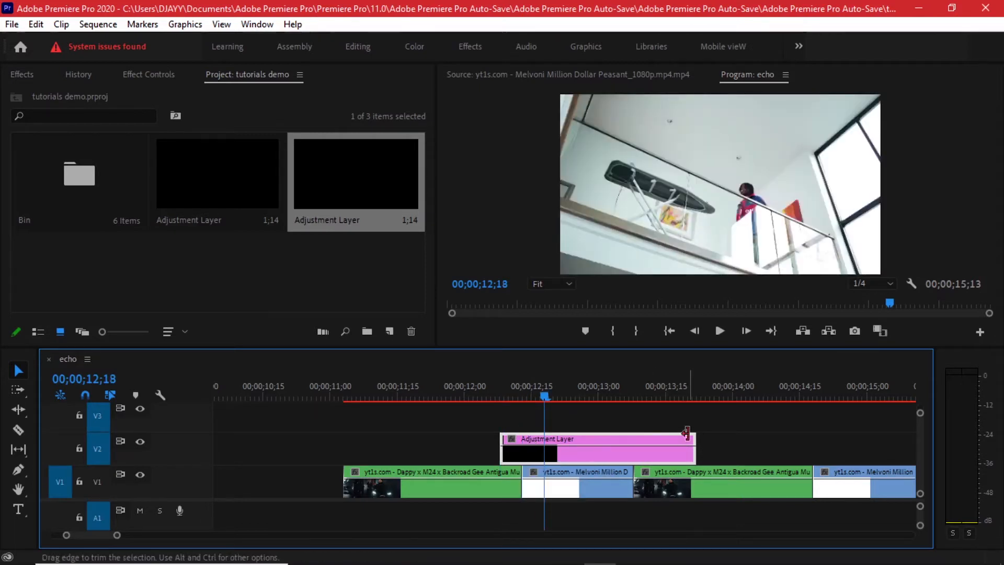
left_click_drag(696, 432, 544, 438)
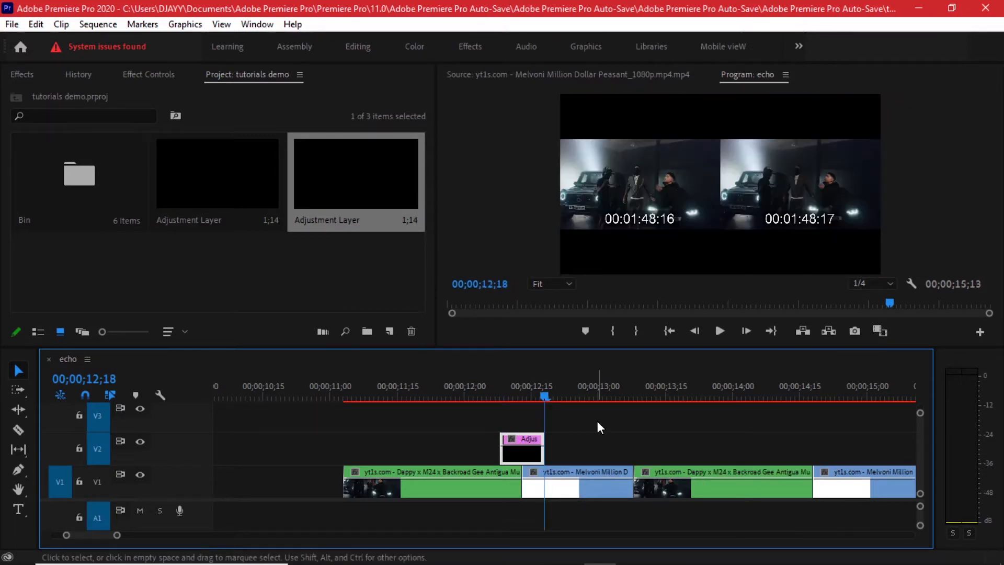
Find the Invert video effect and apply it to the adjustment layer, with the playhead parked on the layer at 00;00;12;11.
left_click(505, 380)
left_click(517, 381)
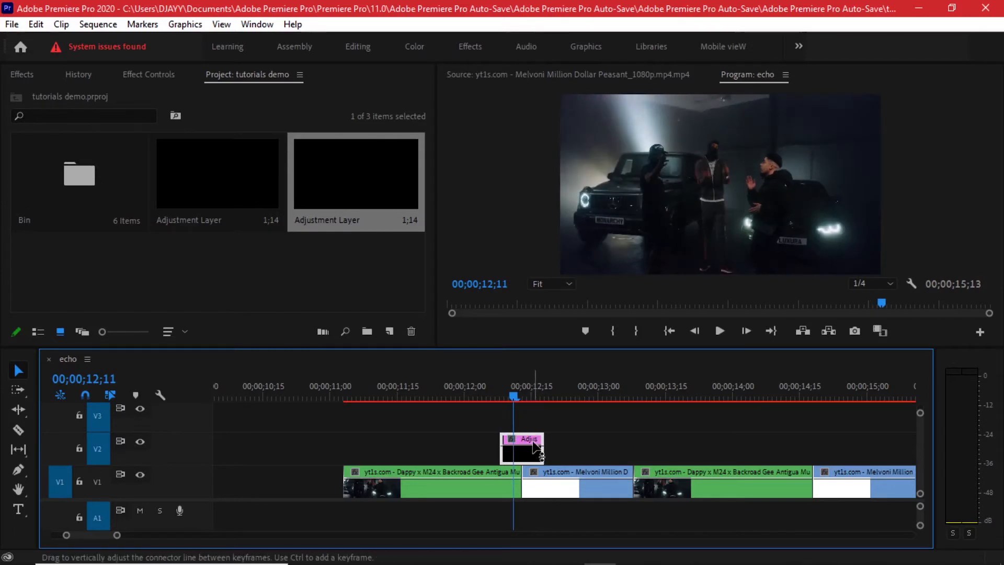
key("shift+5")
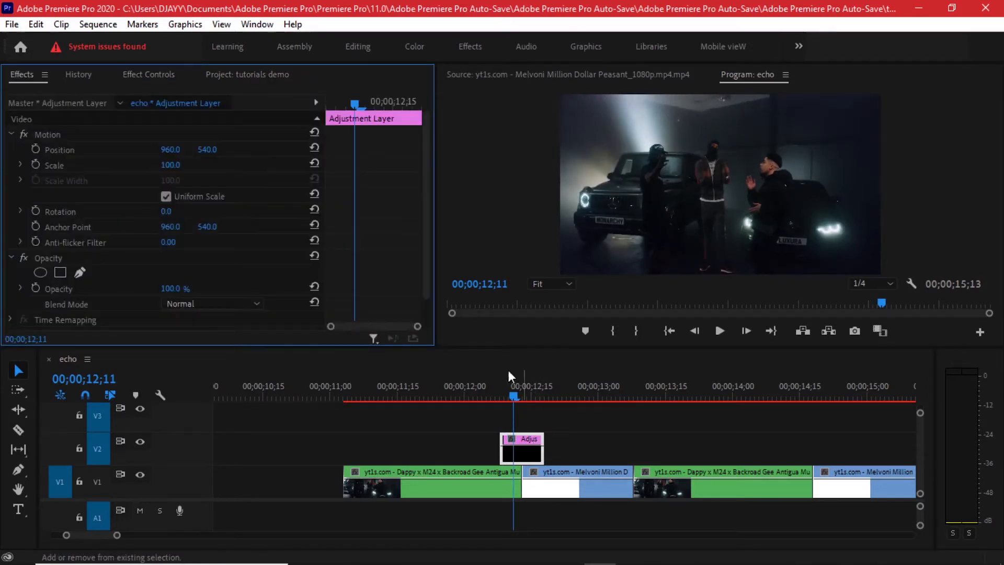
key("shift+7")
left_click(88, 94)
key("BackSpace")
type("invert")
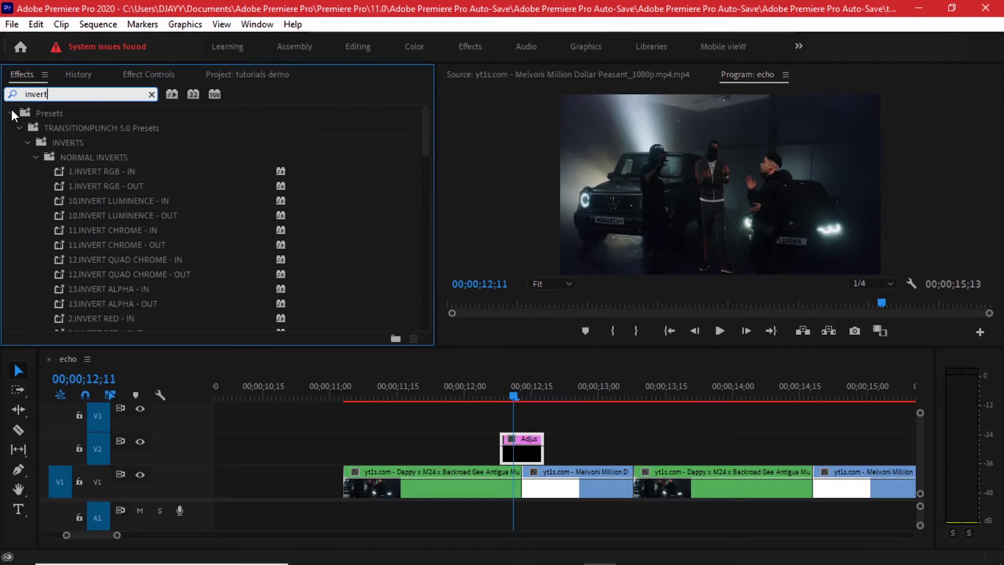
left_click(11, 111)
left_click_drag(80, 230, 523, 450)
Apply the RGB Curves and Lumetri Color video effects to the adjustment layer.
left_click(53, 94)
left_click_drag(75, 94, 4, 95)
type("rgb curve")
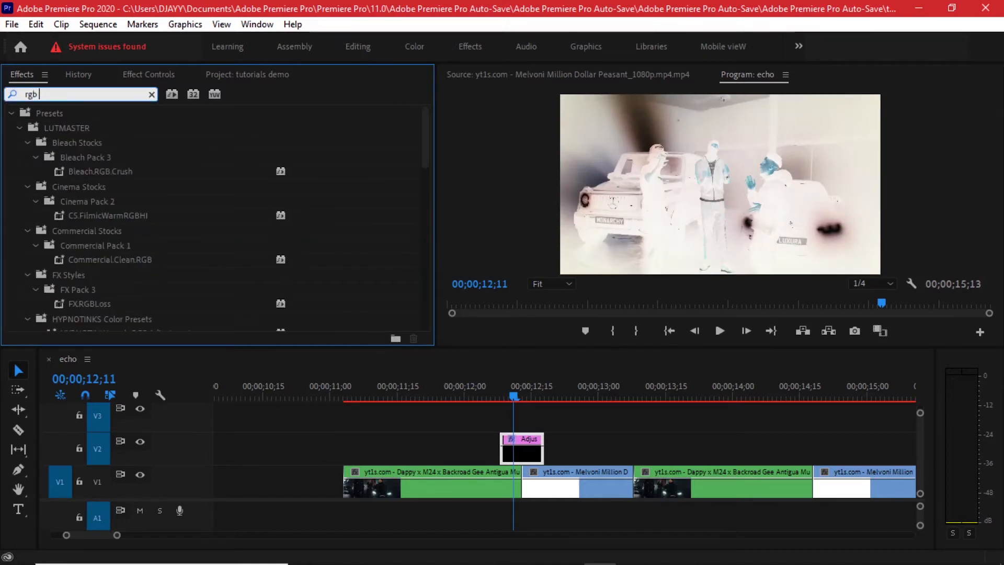
left_click_drag(74, 201, 532, 454)
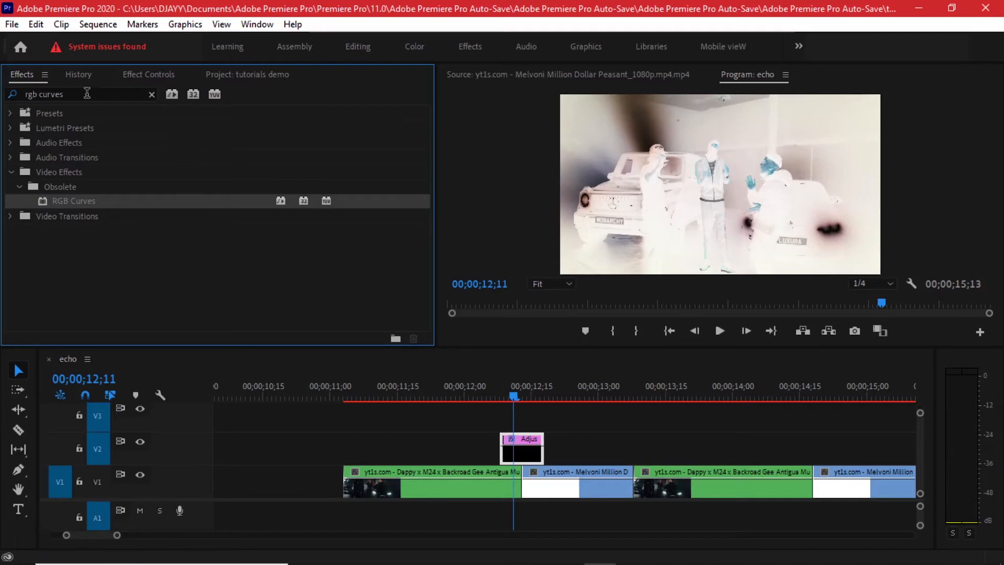
left_click_drag(95, 94, 2, 100)
type("lumetri")
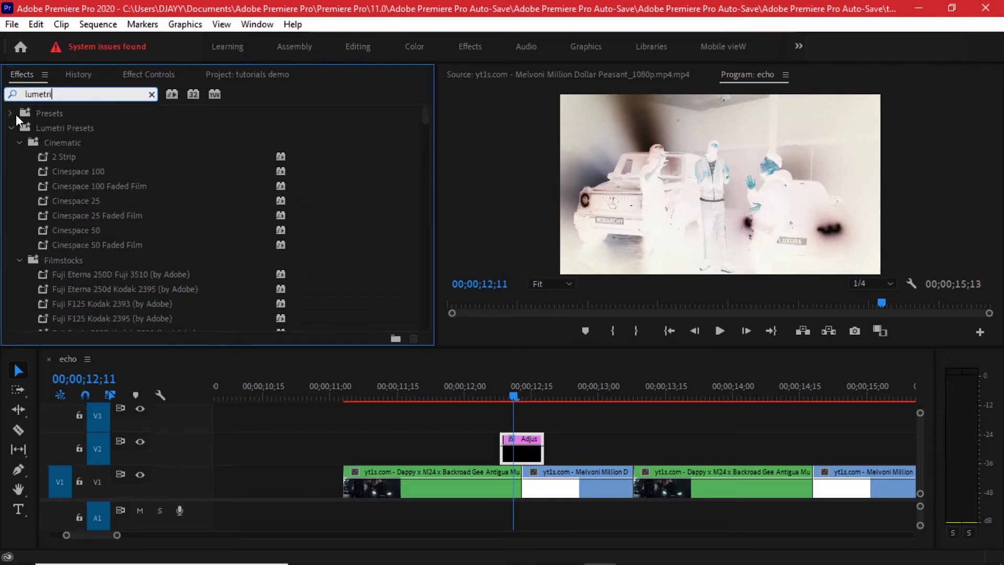
left_click(12, 128)
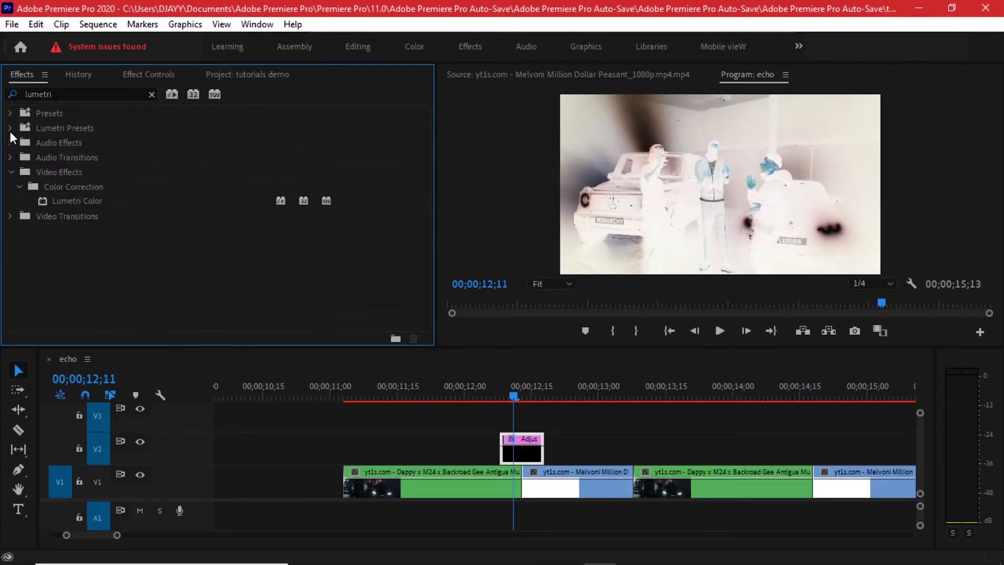
left_click_drag(95, 200, 521, 440)
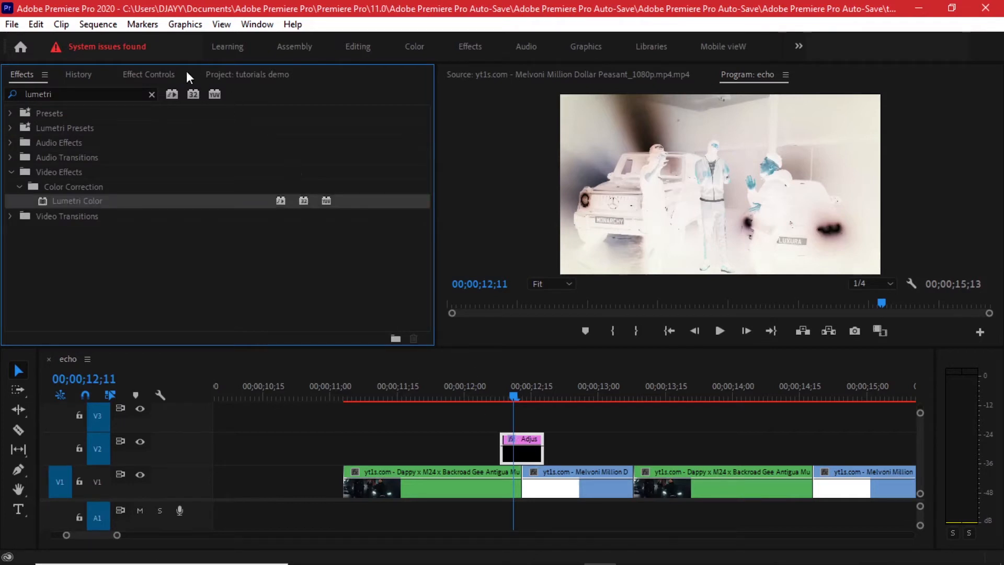
Set the Invert effect's Channel to Red on the adjustment layer.
left_click(135, 75)
left_click_drag(422, 163, 429, 204)
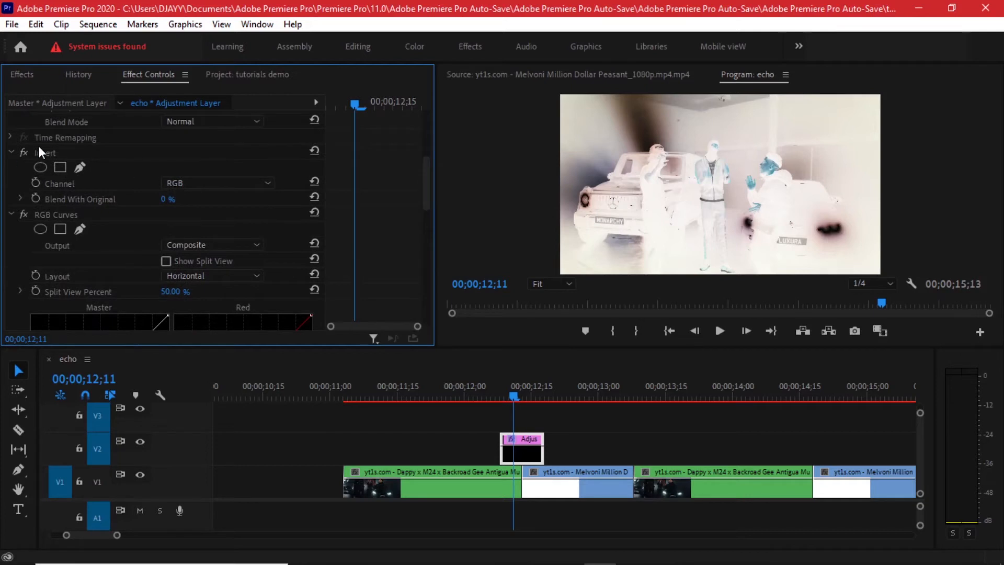
left_click(197, 183)
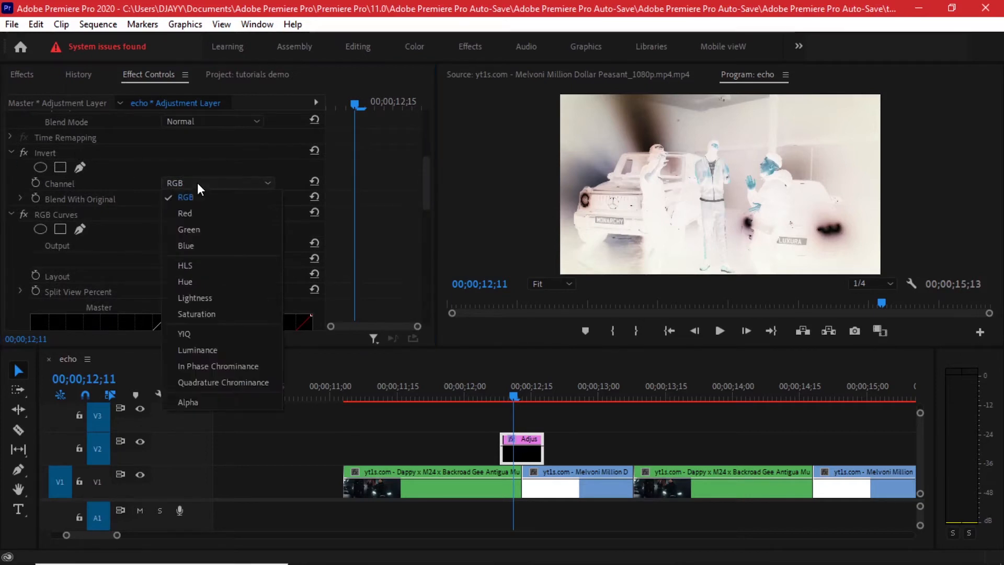
left_click(223, 213)
left_click(224, 183)
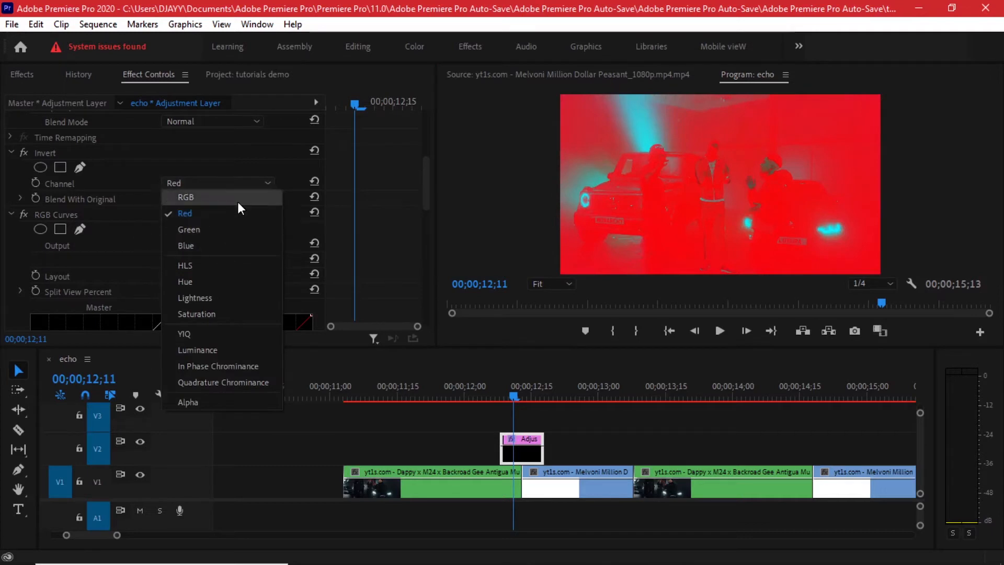
left_click(234, 157)
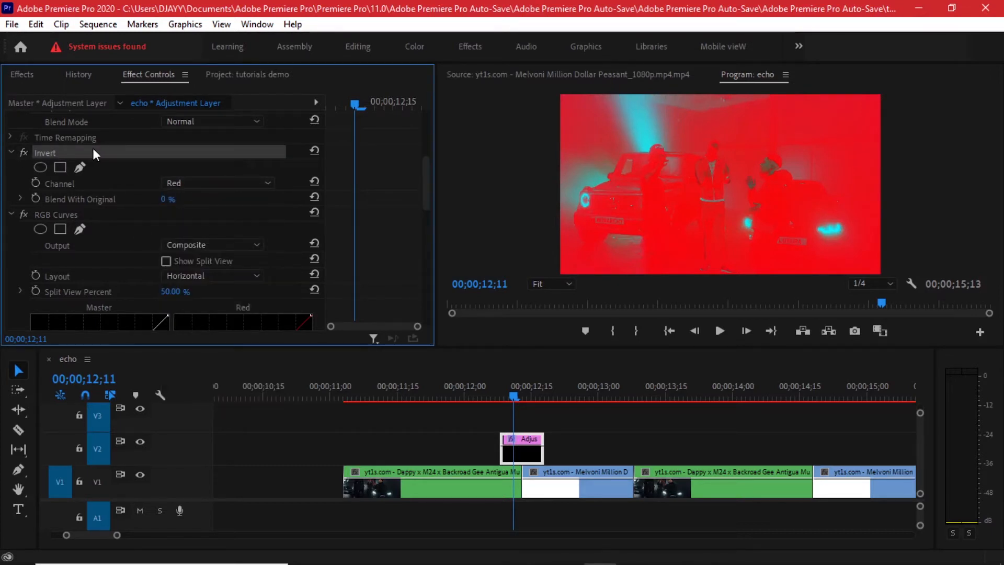
Bend the Red curve of the RGB Curves effect downward with one point right of its middle.
left_click(78, 215)
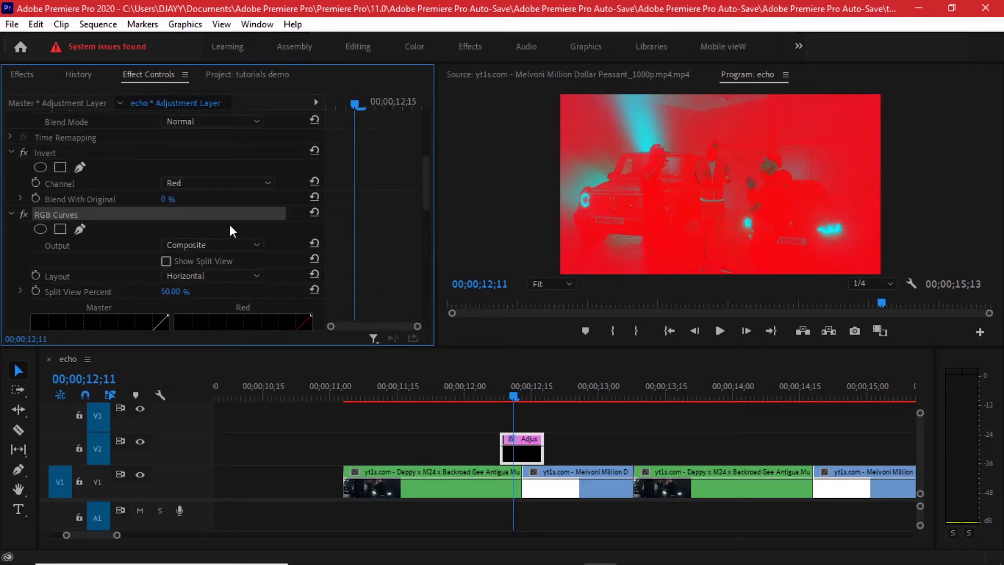
scroll(237, 223, "down", 2)
scroll(217, 157, "up", 1)
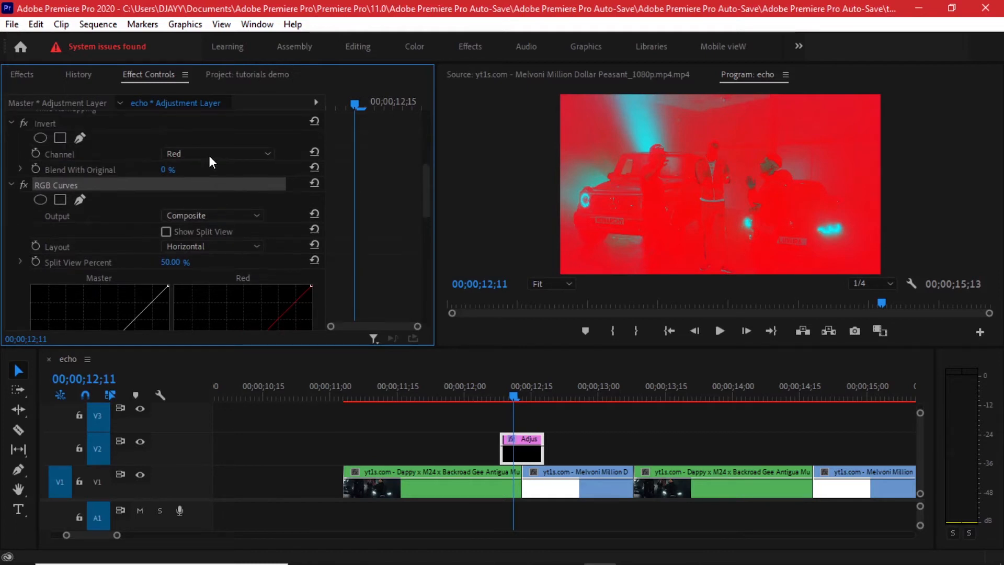
scroll(428, 209, "down", 4)
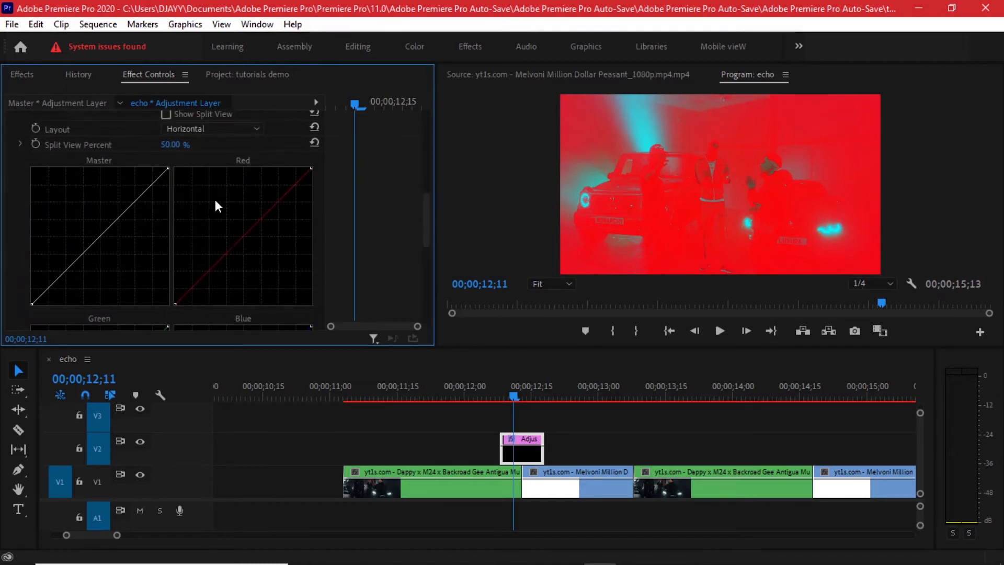
left_click_drag(241, 242, 268, 260)
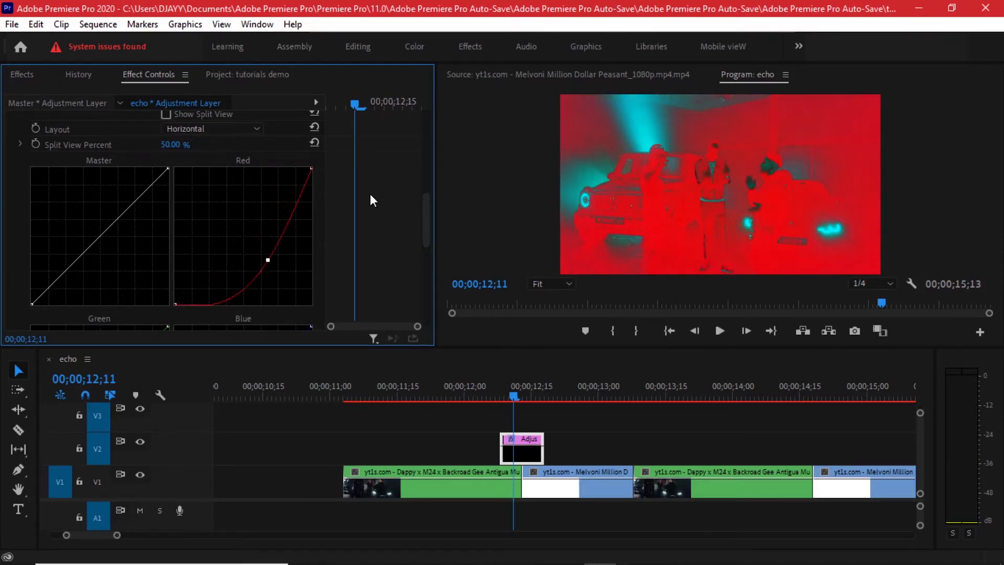
Bend the Blue curve strongly downward and the Green curve upward in the RGB Curves effect.
scroll(369, 194, "down", 5)
left_click_drag(228, 268, 271, 277)
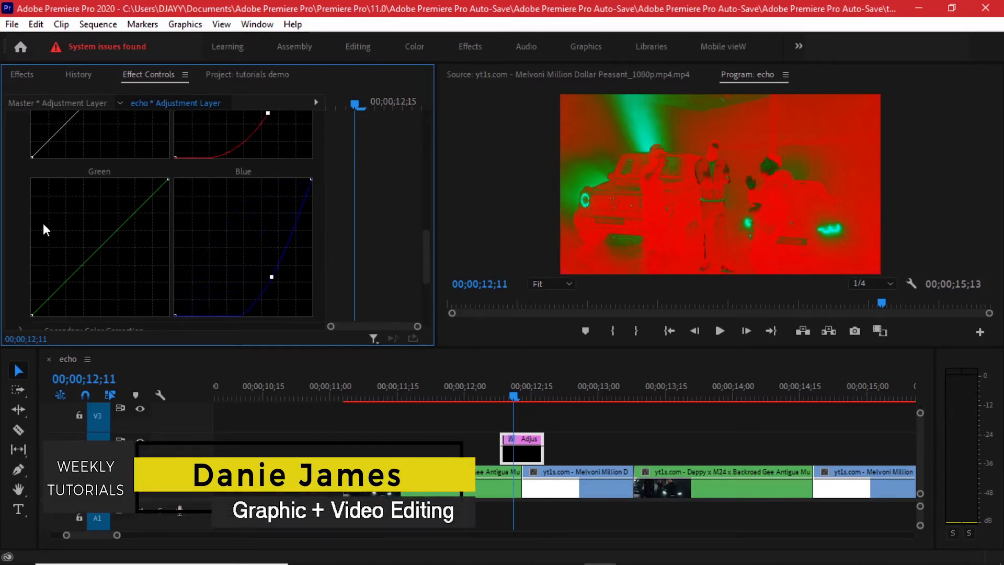
scroll(57, 223, "down", 2)
left_click_drag(79, 224, 77, 182)
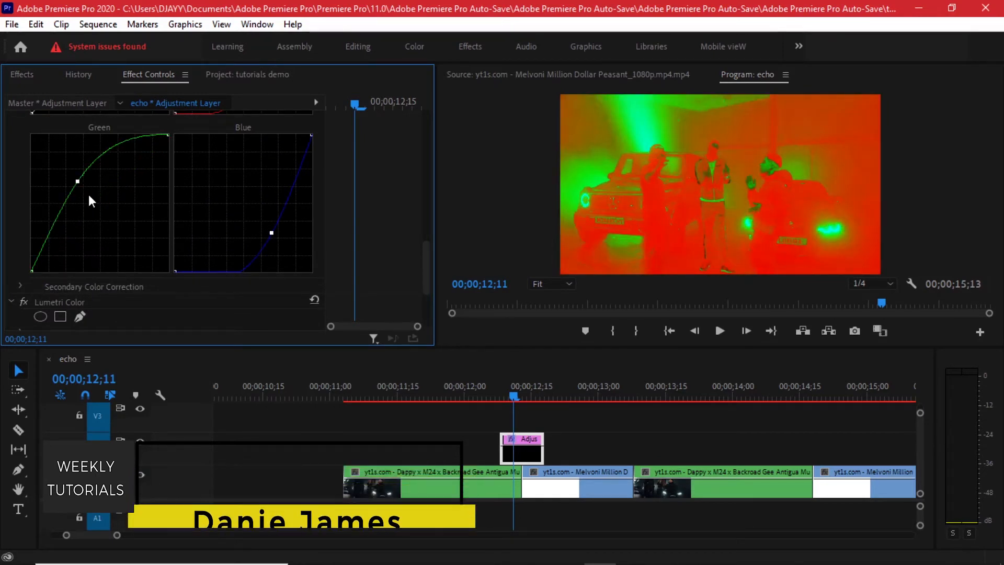
Play back and scrub through the cut under the adjustment layer to preview the colour effect, stopping at 00;00;12;10.
scroll(89, 193, "down", 4)
left_click(466, 395)
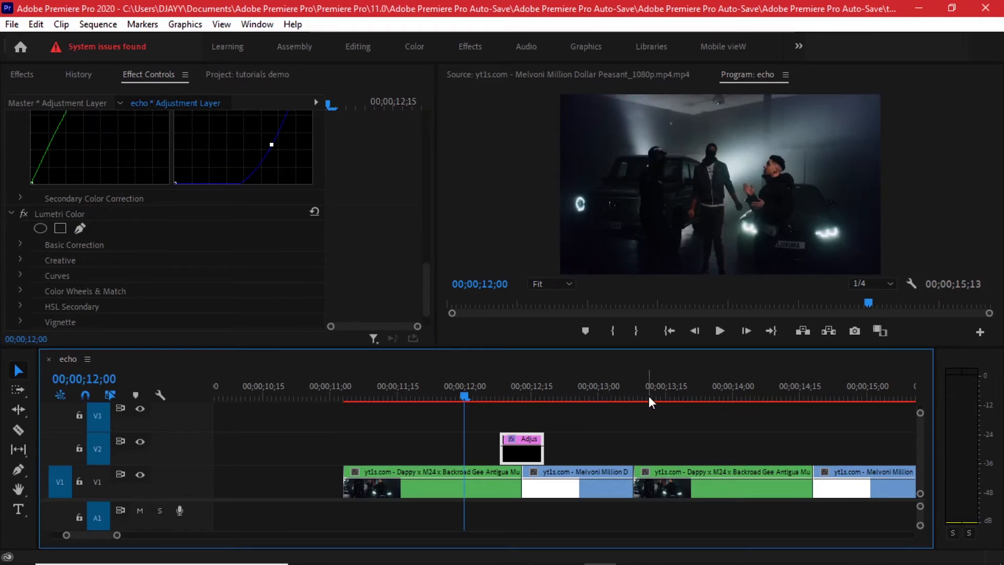
key("space")
left_click(437, 396)
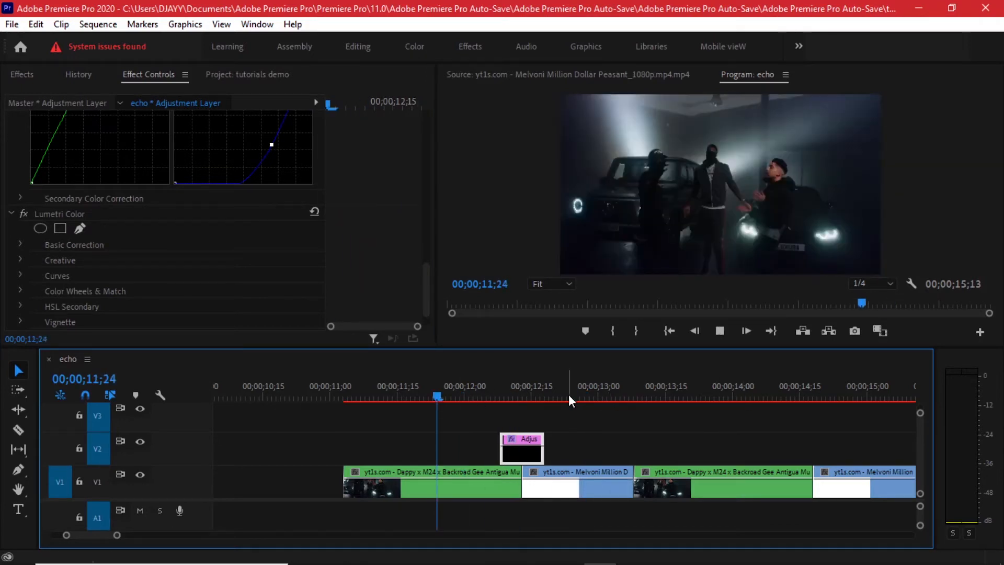
left_click(439, 397)
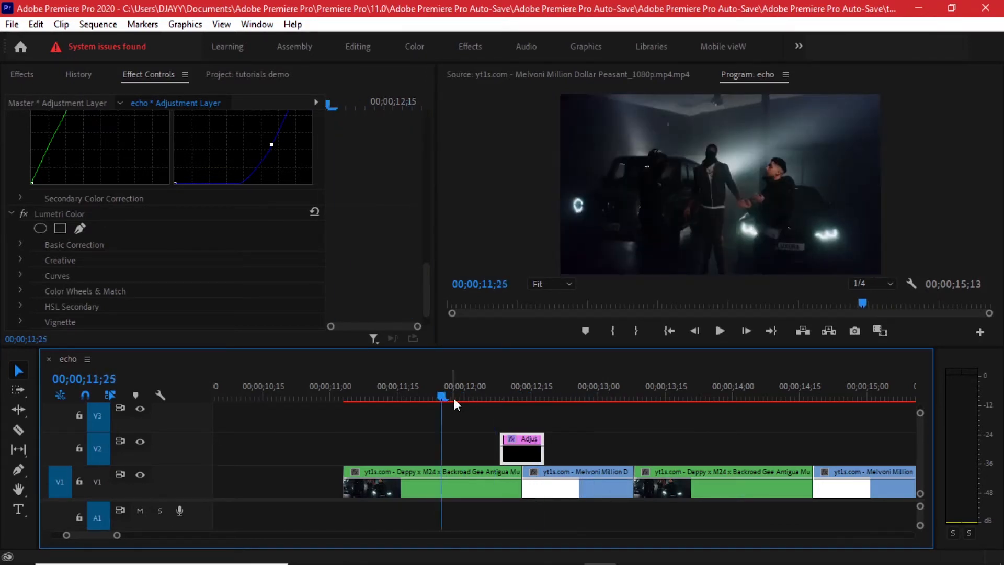
mouse_move(544, 390)
left_mouse_down()
mouse_move(510, 387)
mouse_move(525, 387)
left_mouse_up()
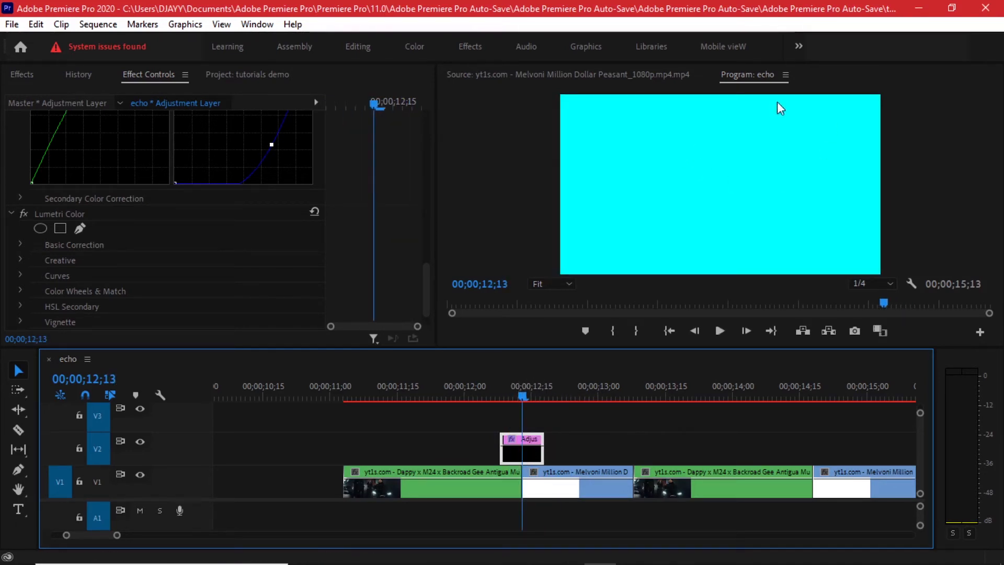
left_click_drag(514, 392, 509, 393)
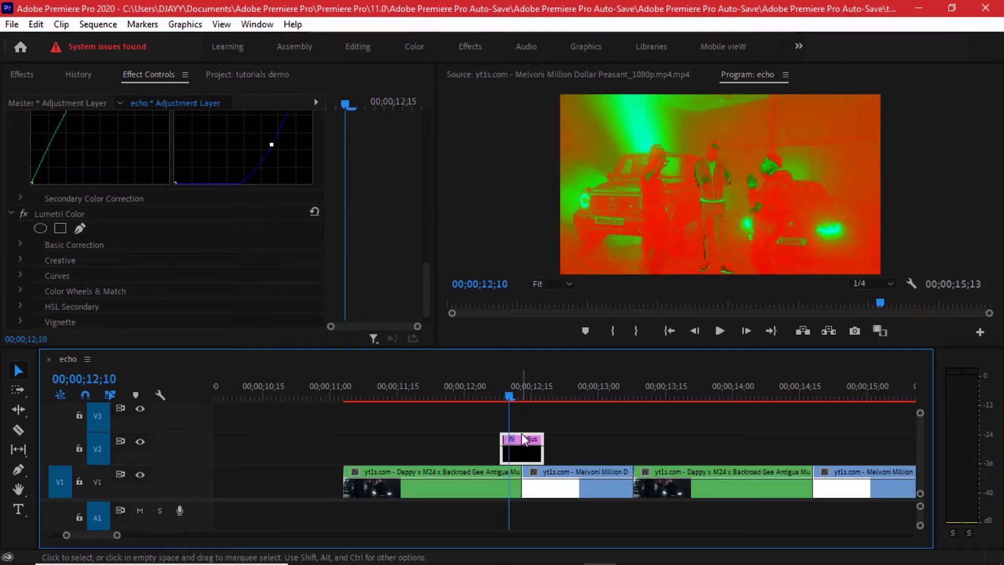
Switch to the Color workspace and open the Color Wheels & Match controls of the adjustment layer's Lumetri Color effect.
scroll(364, 206, "up", 5)
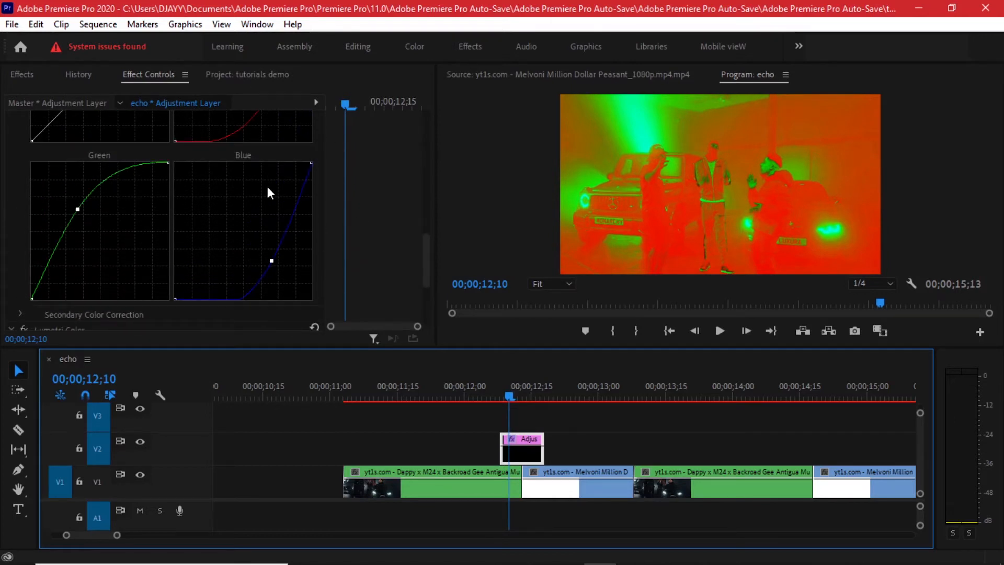
scroll(209, 195, "down", 5)
left_click(73, 186)
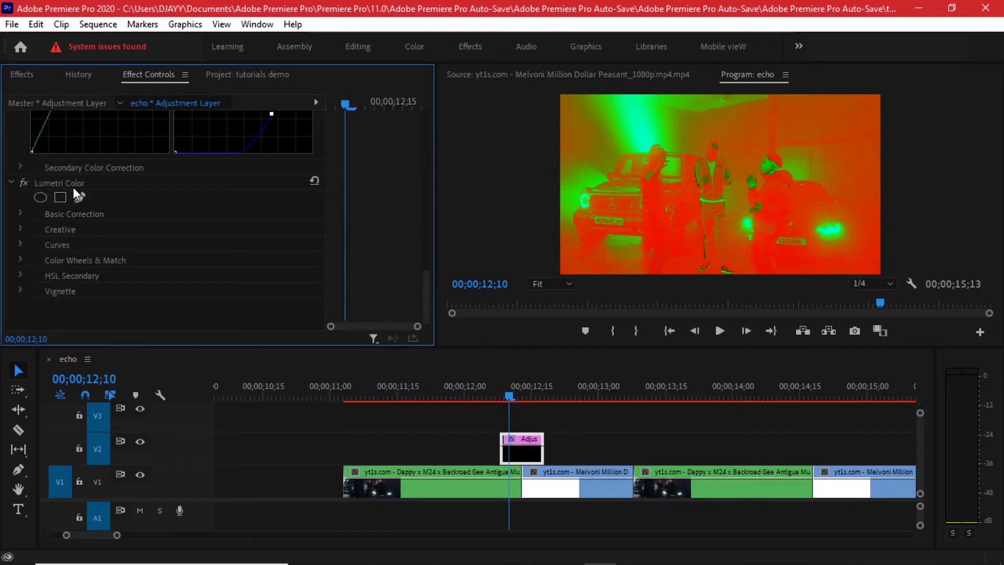
left_click(420, 43)
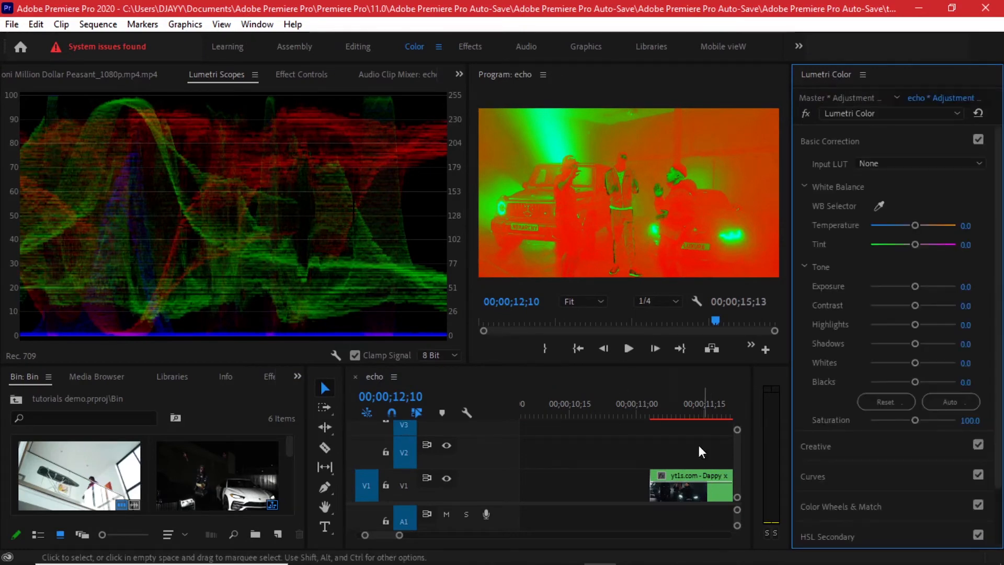
scroll(699, 448, "down", 13)
left_click(533, 464)
scroll(599, 463, "up", 2)
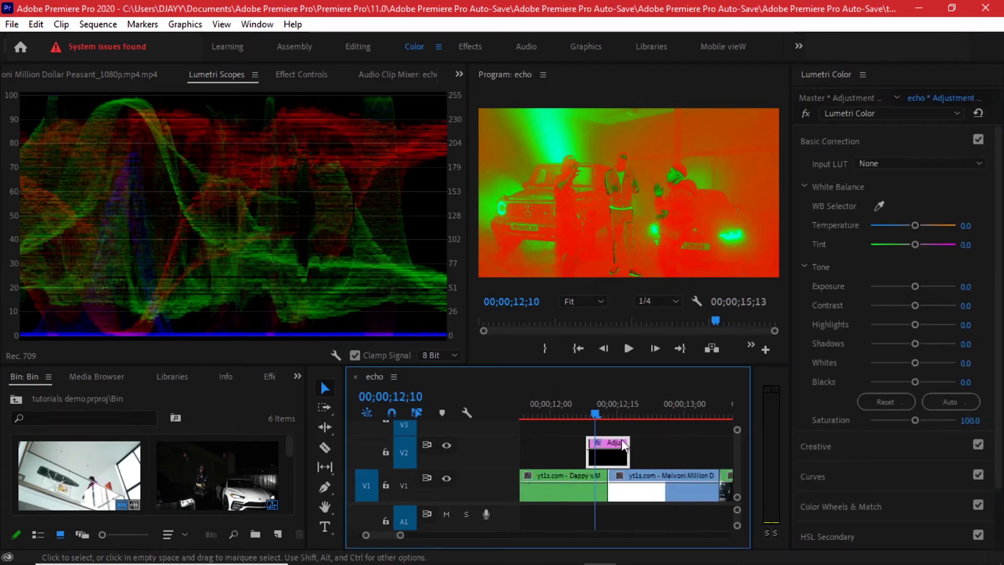
scroll(842, 163, "down", 3)
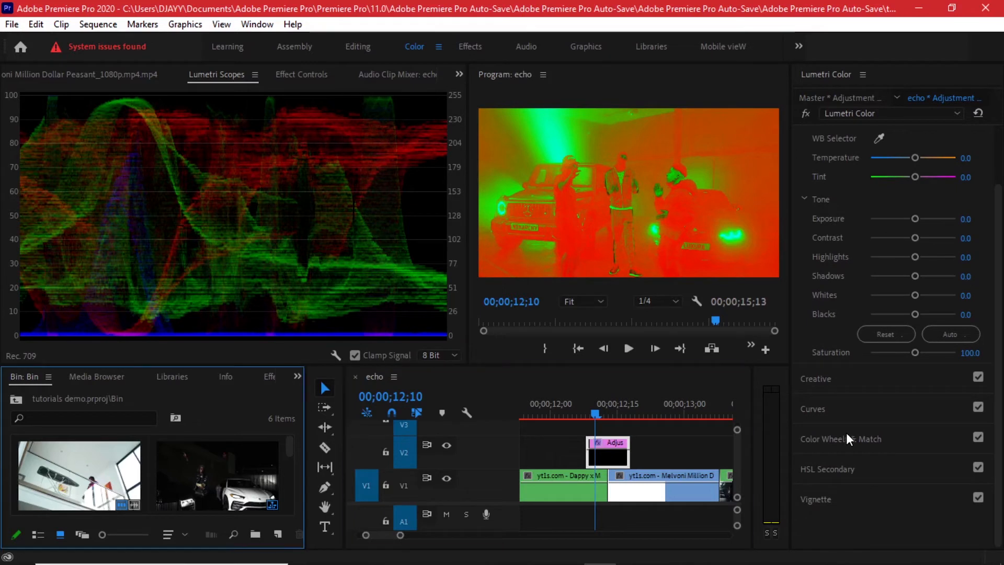
left_click(847, 439)
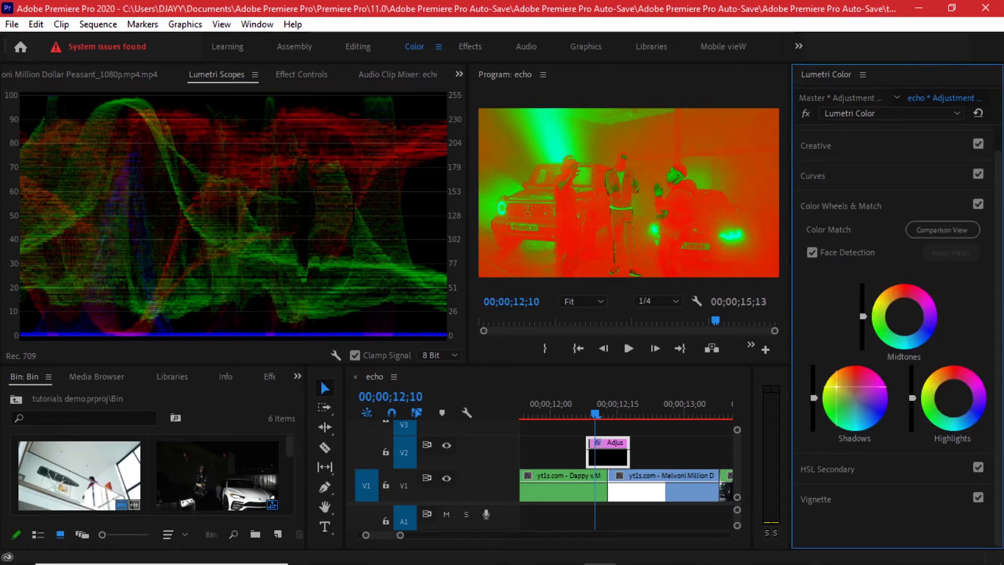
Try tinting the adjustment layer's shadows towards blue and its highlights towards orange with the Lumetri colour wheels.
left_click_drag(837, 387, 839, 389)
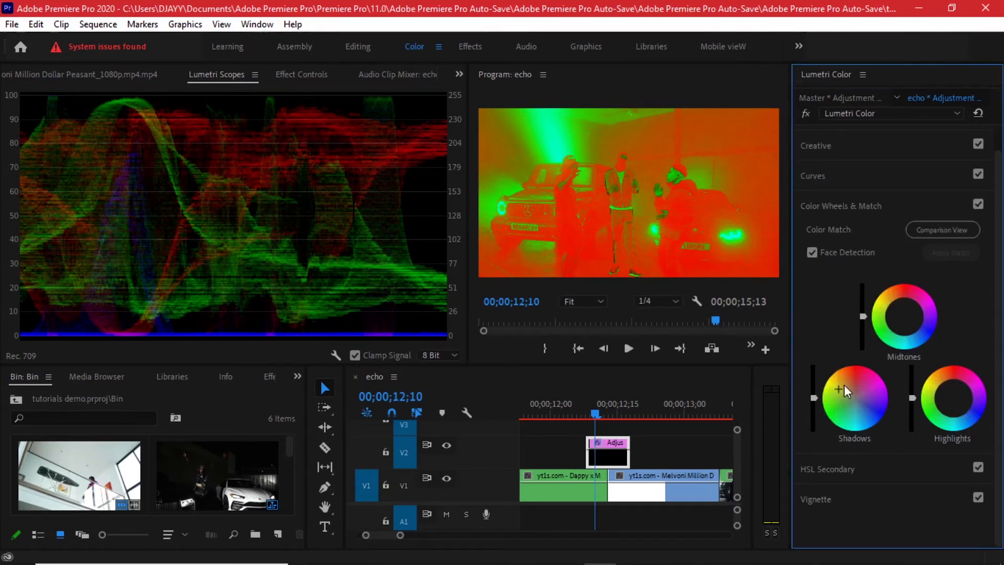
left_click(875, 413)
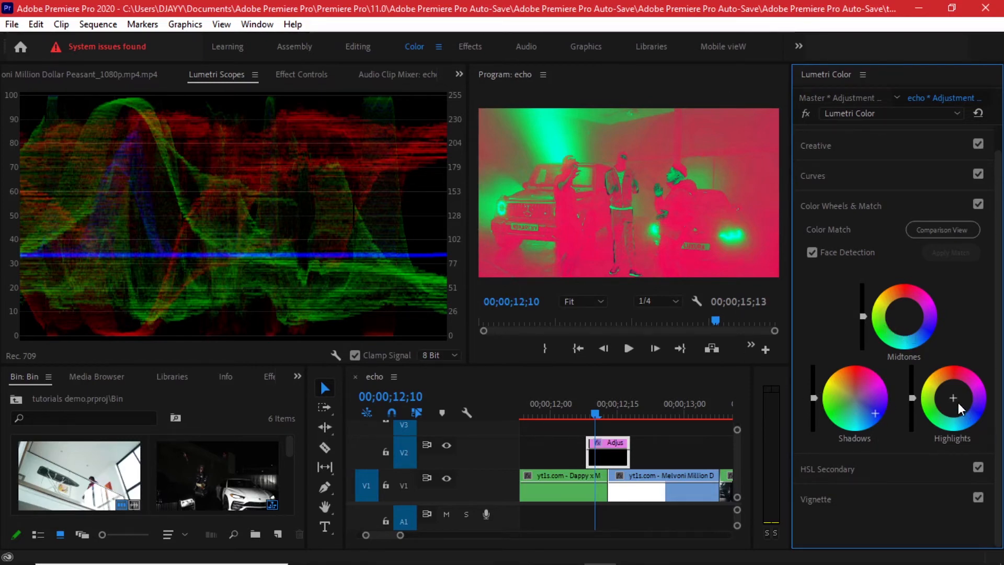
left_click_drag(963, 397, 962, 415)
left_click(935, 379)
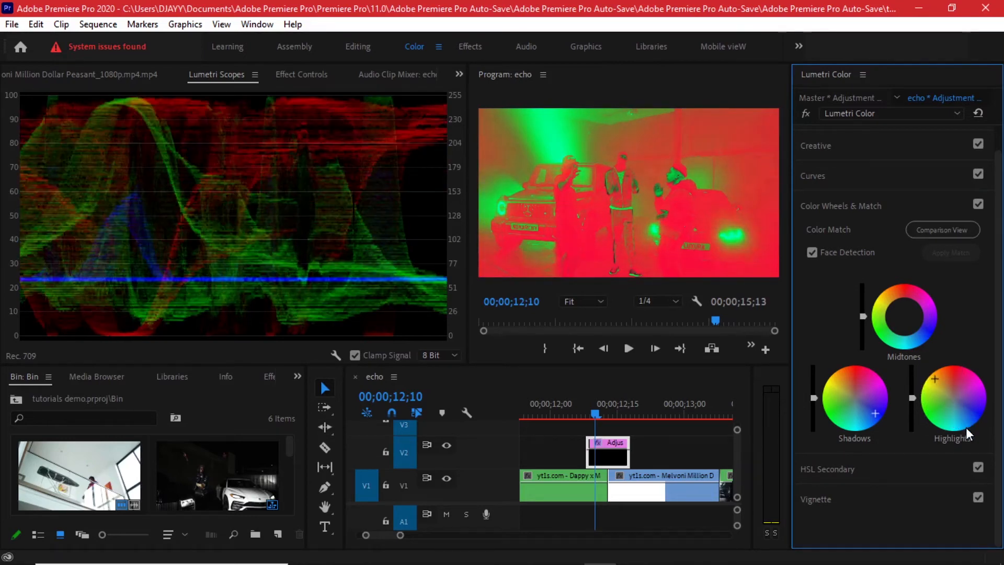
scroll(959, 350, "up", 1)
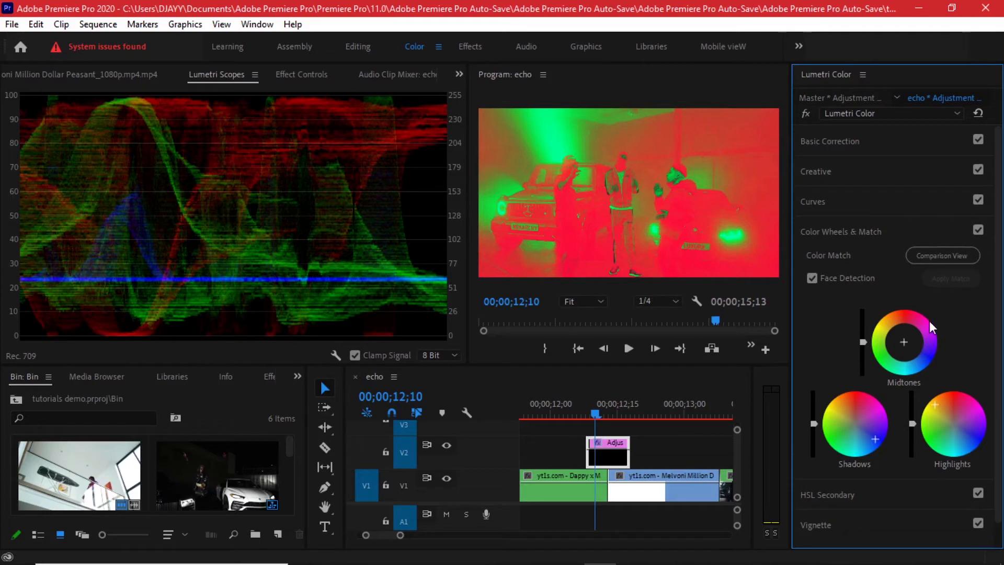
Reset the adjustment layer's Lumetri Color effect and tint only its shadows towards blue-violet.
left_click(617, 460)
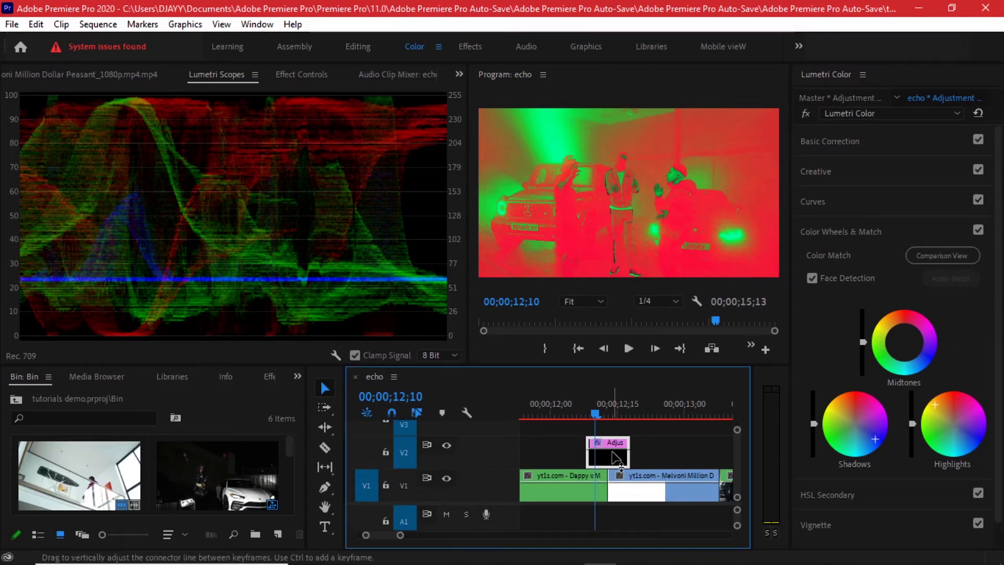
left_click(291, 77)
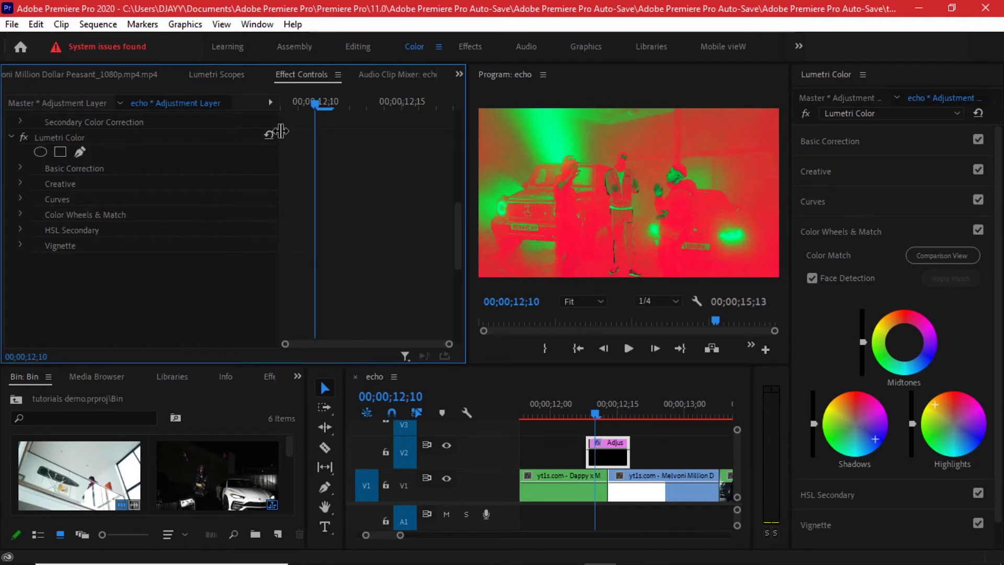
left_click(268, 135)
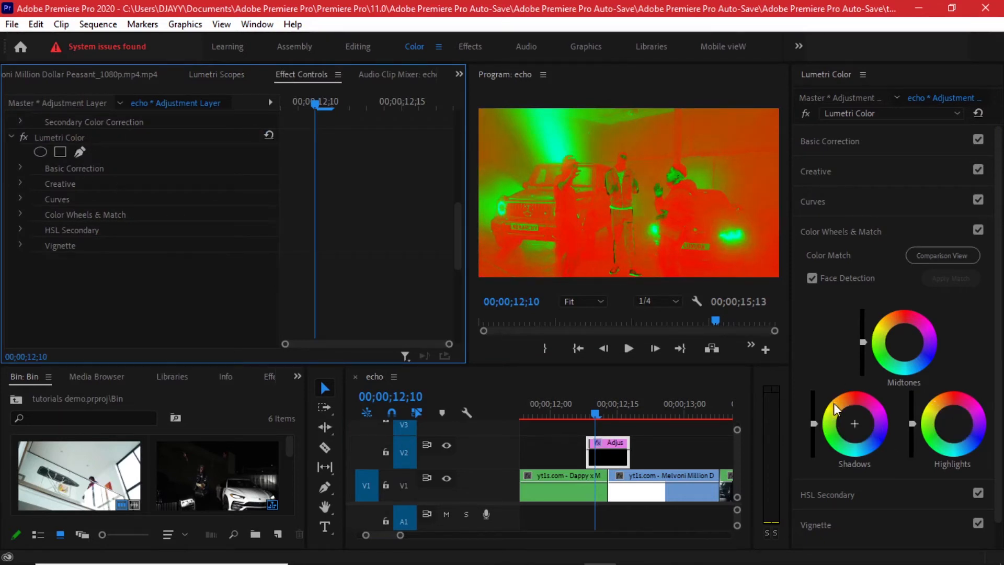
left_click_drag(841, 418, 874, 438)
Switch to the FAVV workspace and bend the Blue curve of the adjustment layer's RGB Curves effect upward.
right_click(823, 77)
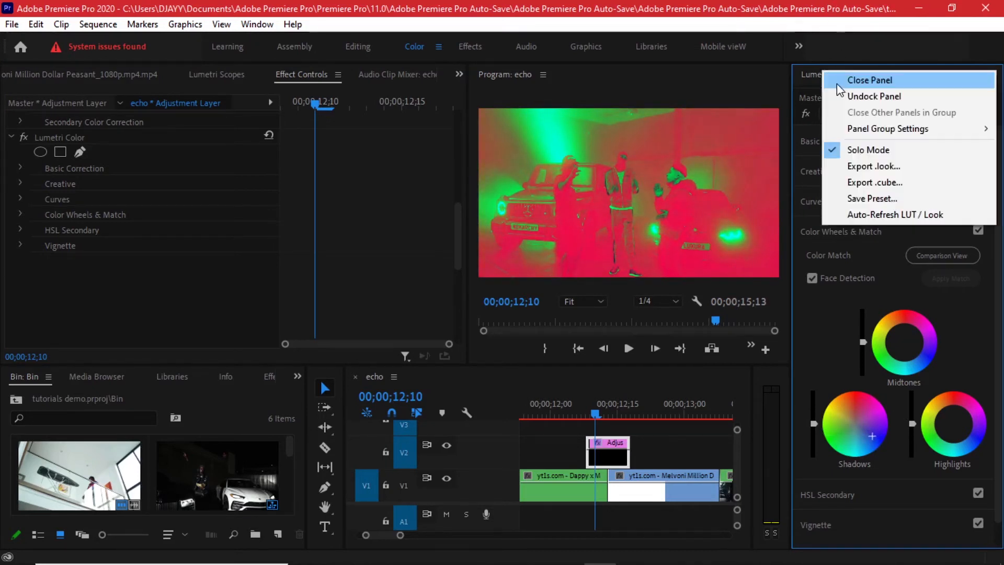
left_click(798, 46)
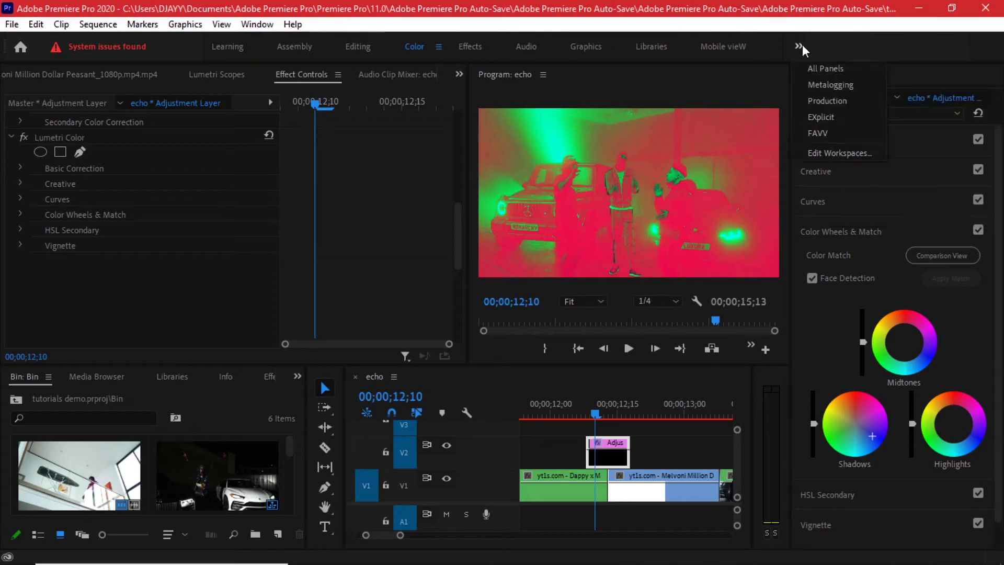
left_click(815, 130)
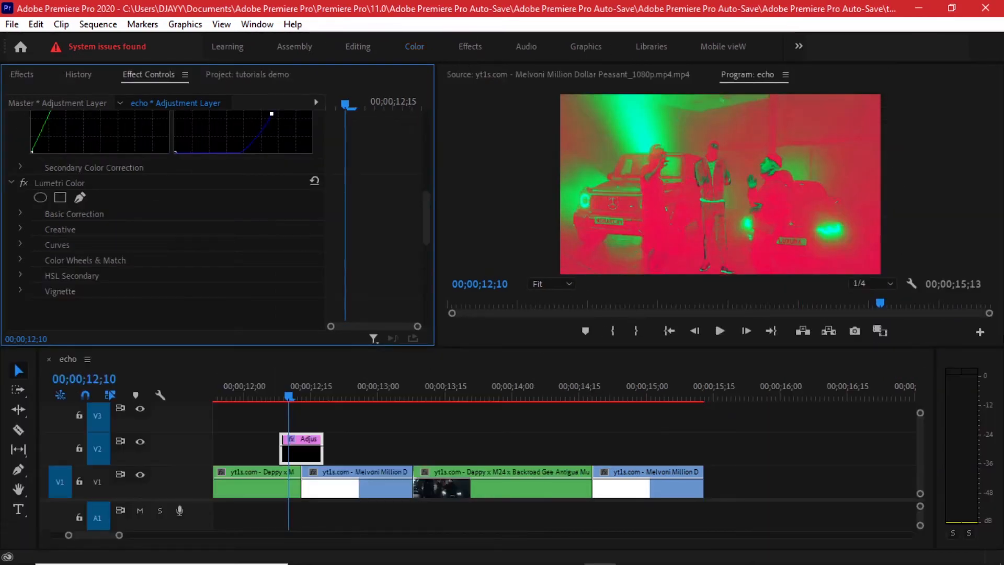
scroll(412, 443, "up", 1)
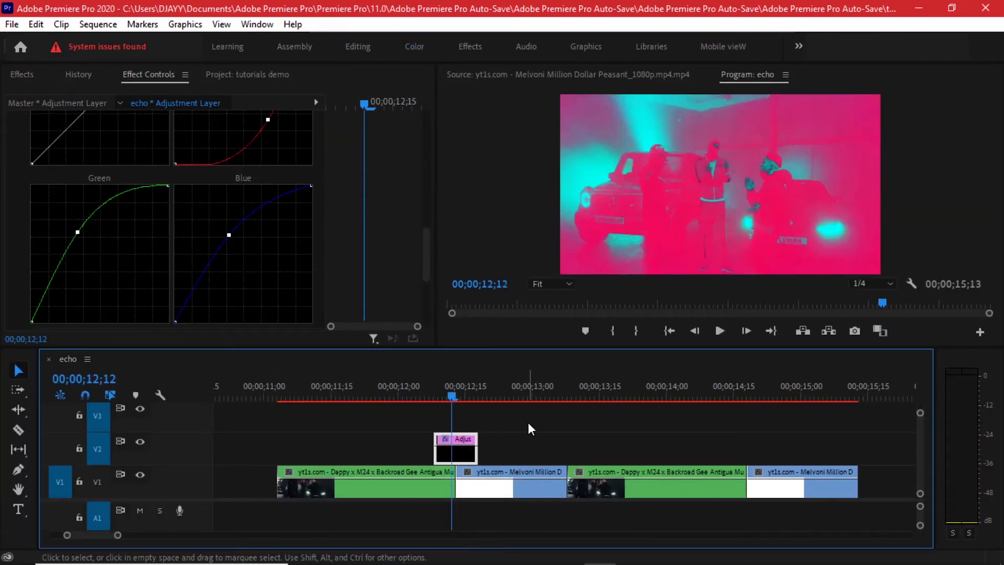
Duplicate the adjustment layer on V2 over the next cut, at about 00;00;13;08, and select the copy.
double_click(460, 450)
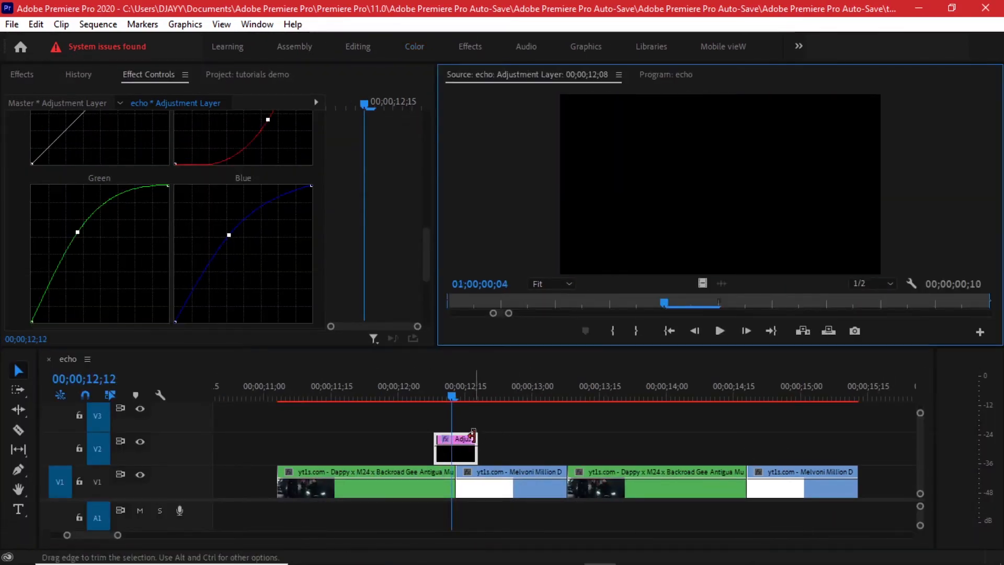
left_click_drag(460, 460, 575, 450)
left_click(560, 389)
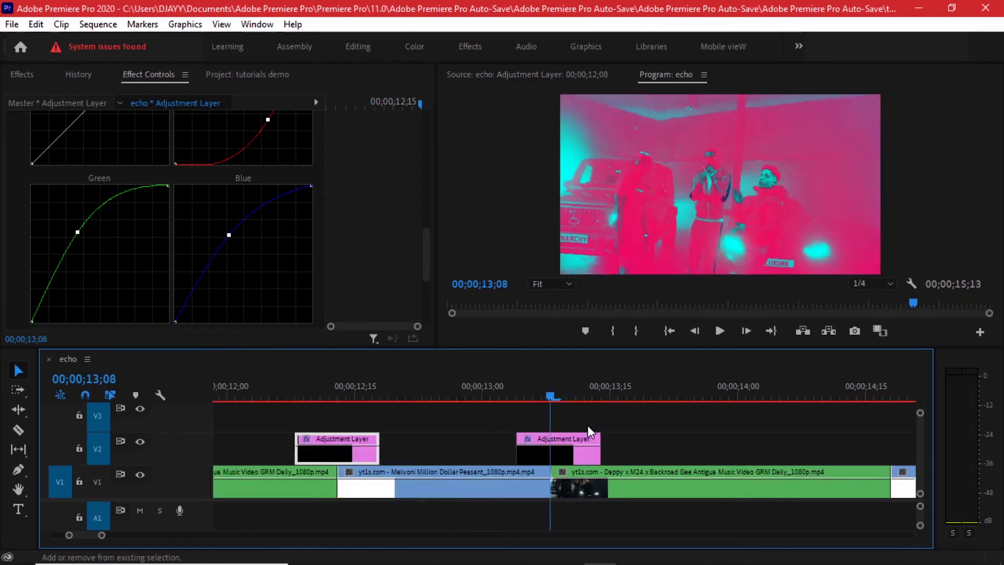
key("shift+Left")
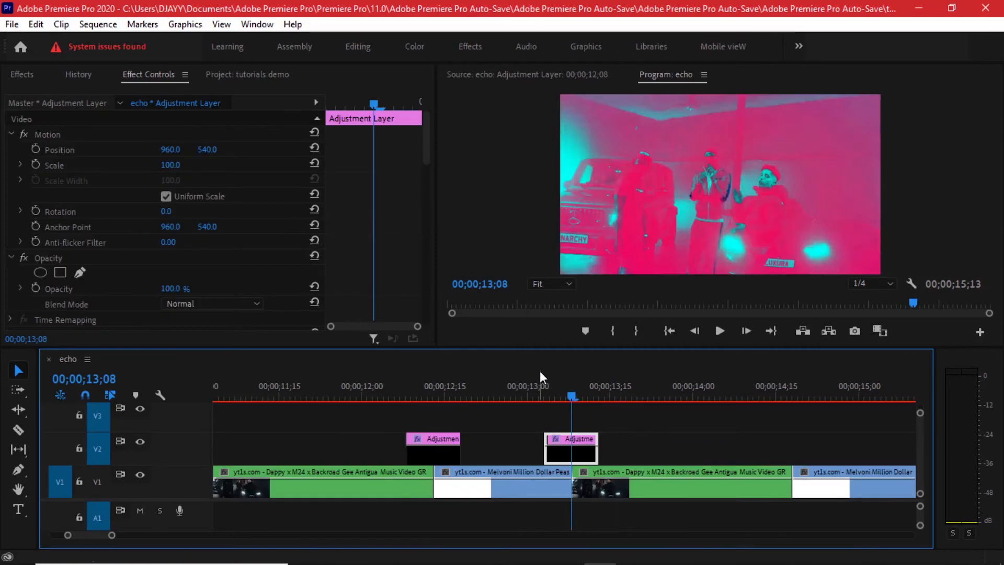
Park the playhead at 00;00;13;06 and reset the copied layer's Invert, RGB Curves and Lumetri Color effects.
left_click(522, 390)
left_click(560, 390)
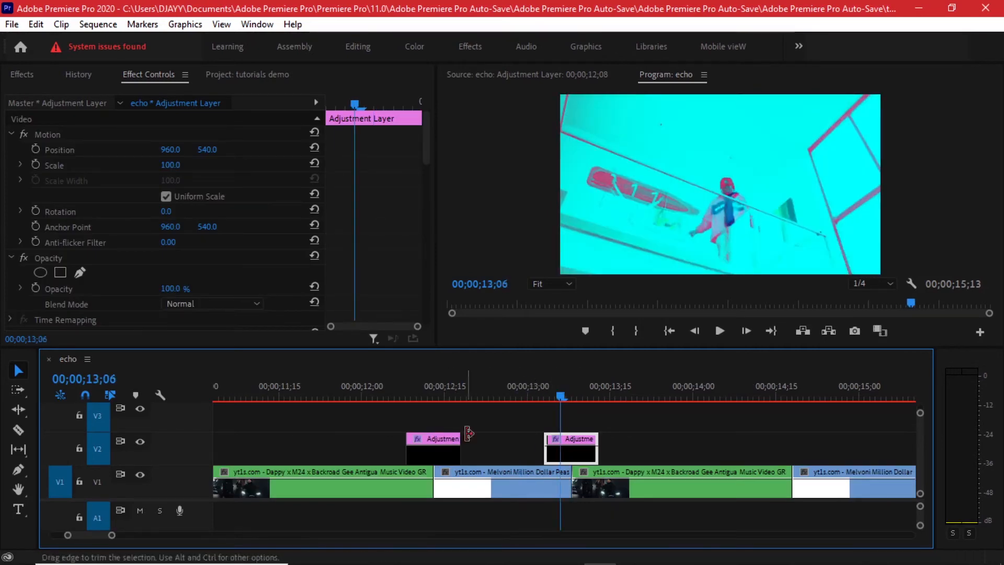
left_click_drag(425, 151, 412, 209)
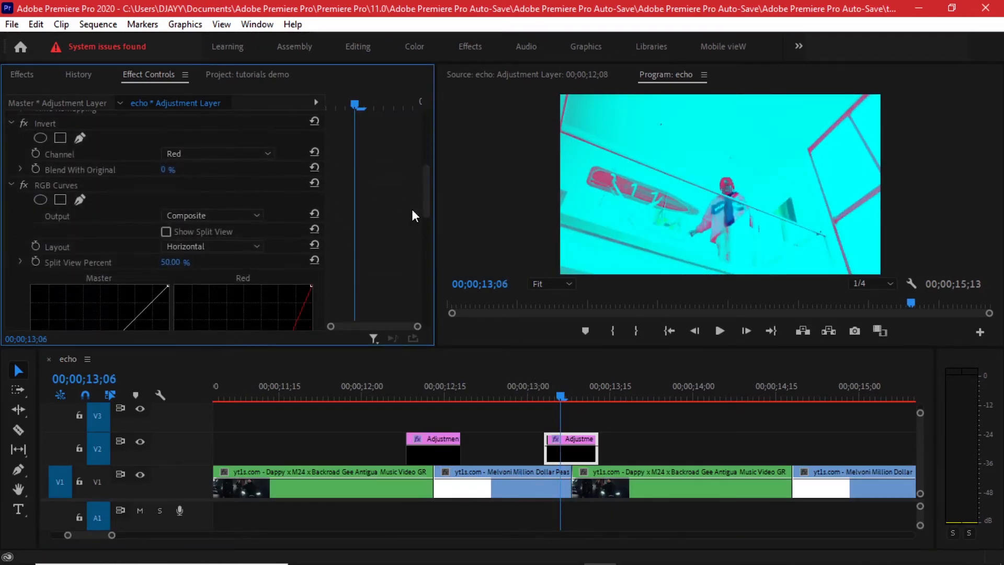
left_click(12, 123)
left_click(11, 139)
left_click(11, 182)
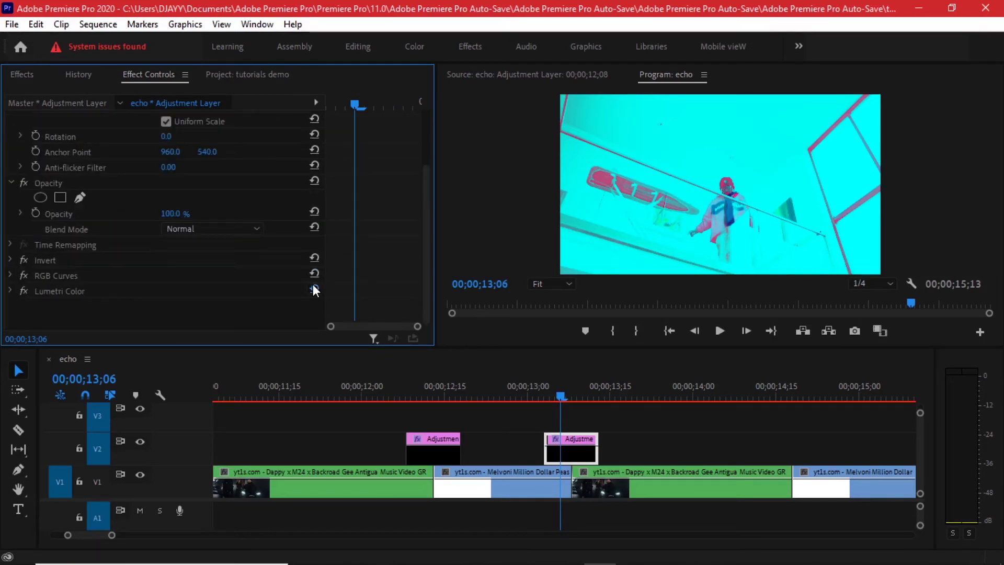
left_click(314, 288)
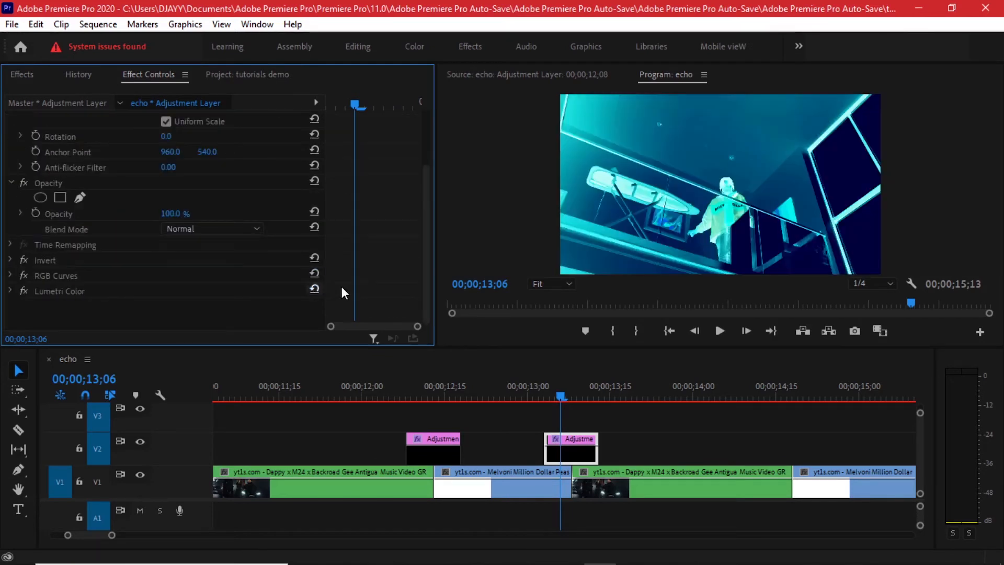
Try the copied layer's Invert effect on the Lightness channel with the Red curve of RGB Curves bent upward.
left_click(11, 260)
left_click(211, 291)
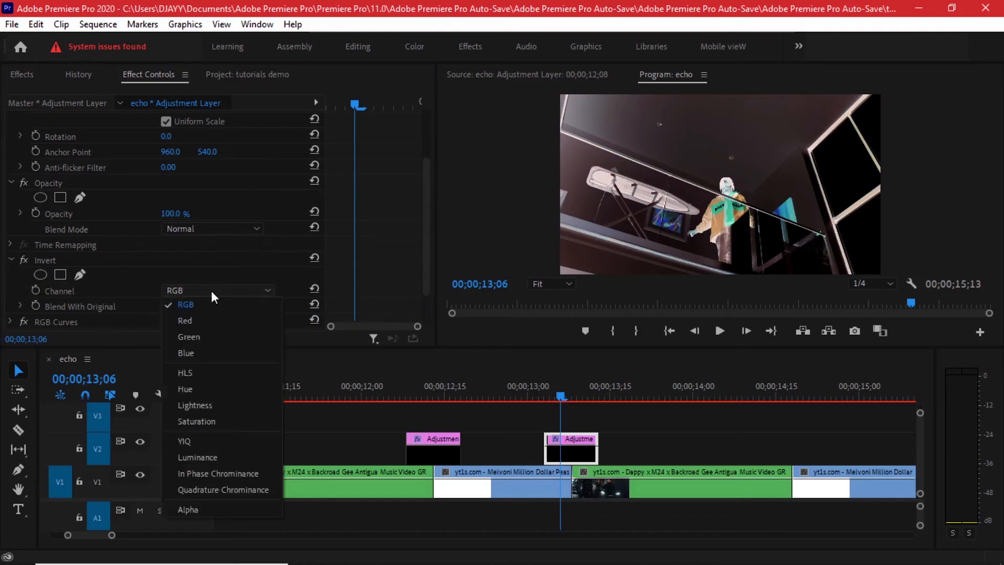
left_click(218, 406)
scroll(362, 266, "down", 3)
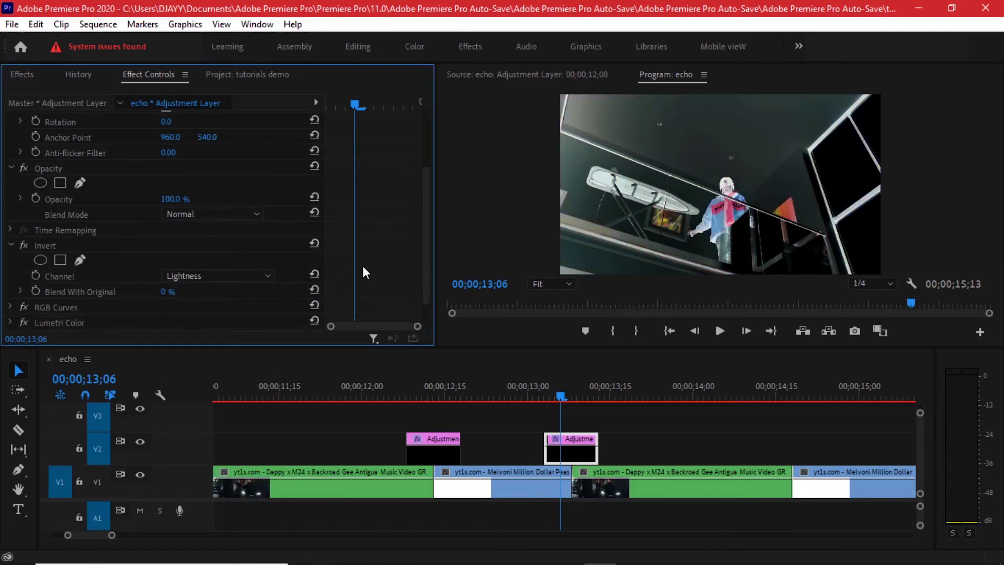
left_click(10, 276)
scroll(86, 272, "down", 6)
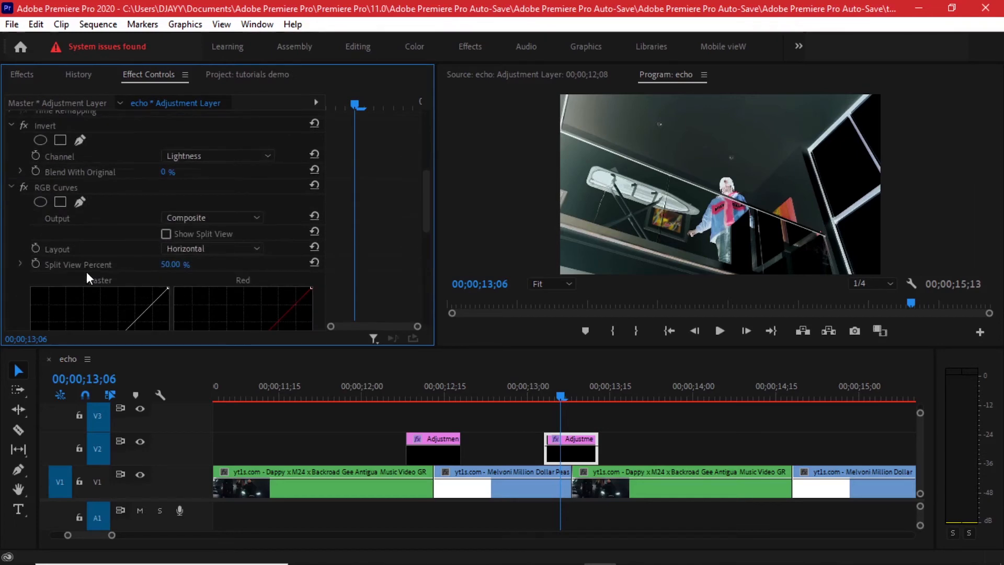
left_click_drag(217, 206, 216, 204)
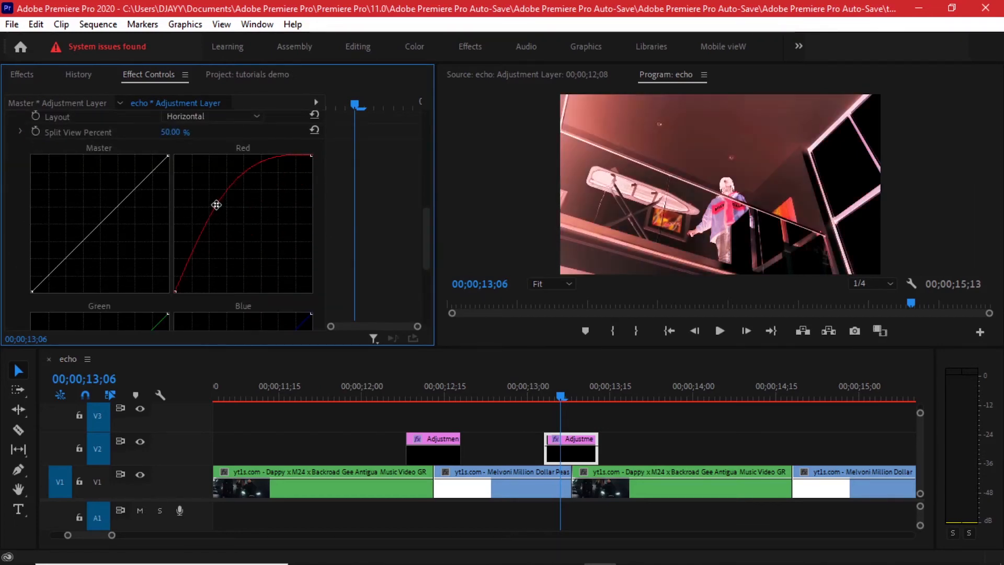
Move the playhead to 00;00;13;10, try the Hue channel for the copied layer's Invert effect, and set it to Blue.
left_click_drag(533, 396, 583, 414)
left_click_drag(429, 240, 422, 181)
left_click(180, 228)
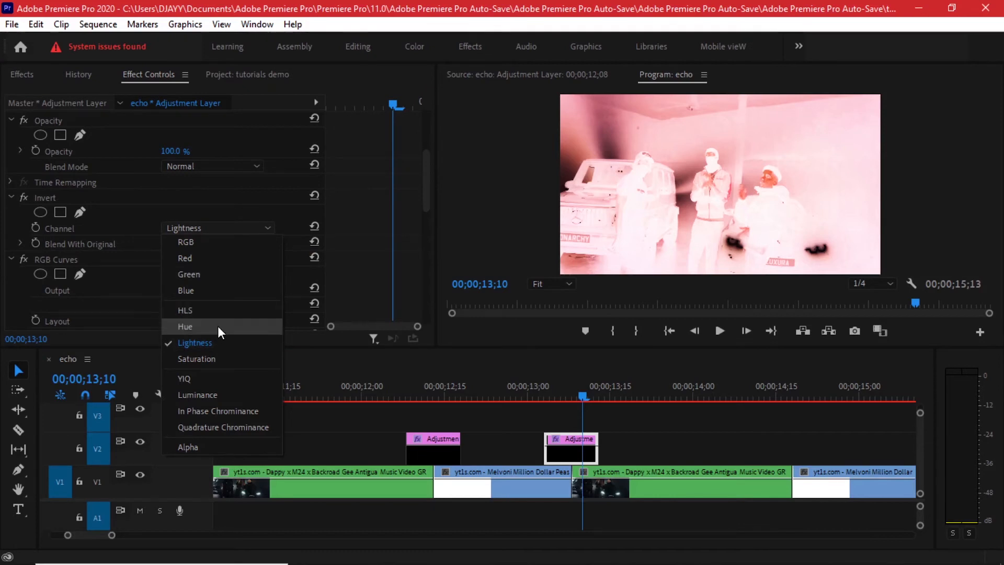
left_click(218, 327)
left_click(227, 227)
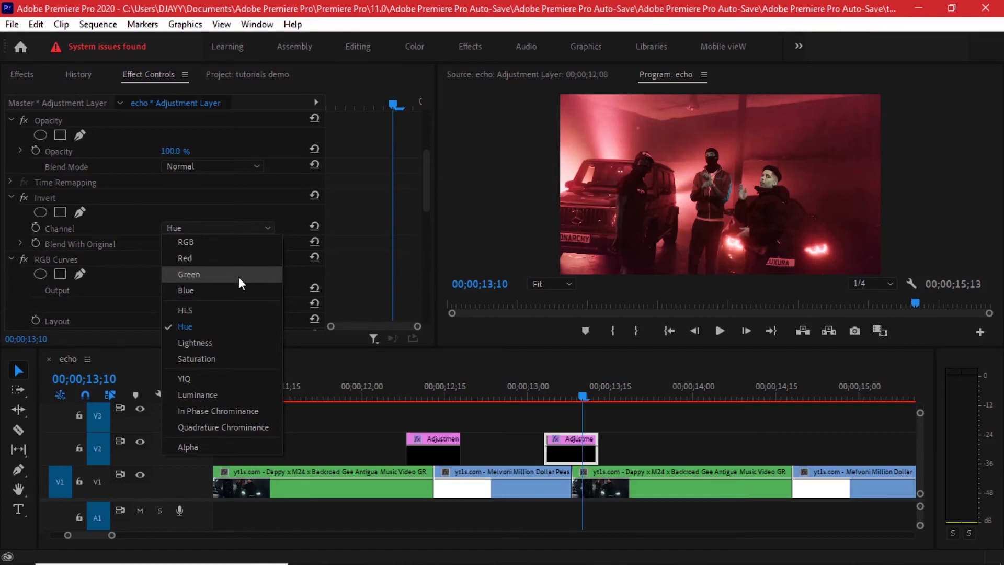
left_click(240, 289)
Try bending the copied layer's Red curve downward, and reset its RGB Curves effect.
scroll(359, 222, "down", 1)
scroll(358, 222, "down", 6)
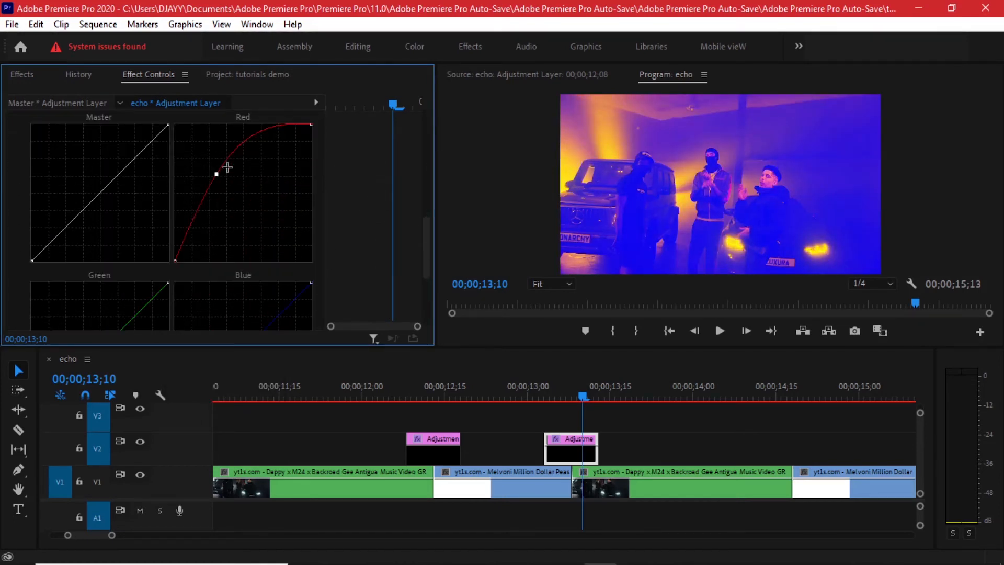
left_click_drag(216, 174, 253, 205)
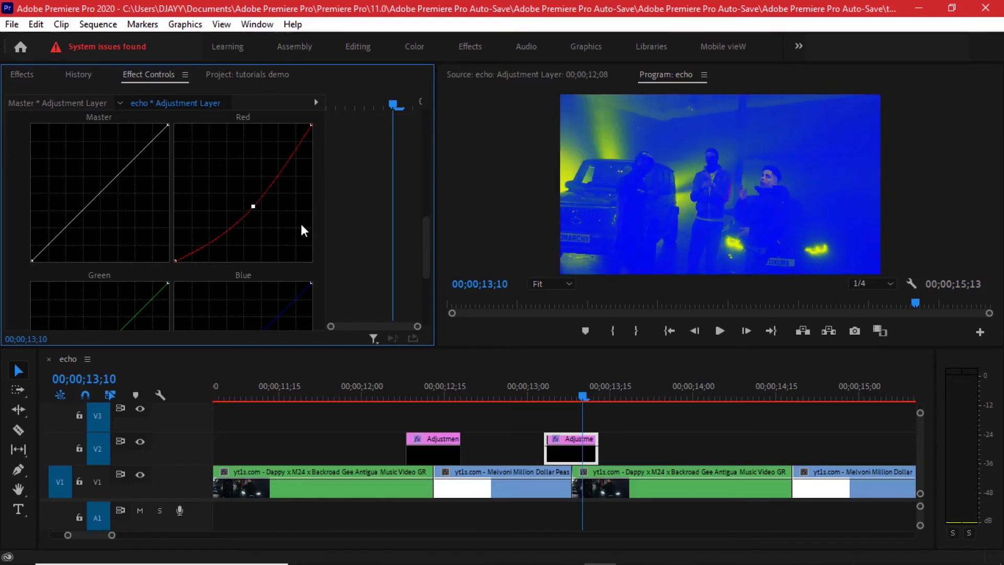
scroll(301, 223, "up", 4)
scroll(286, 248, "up", 2)
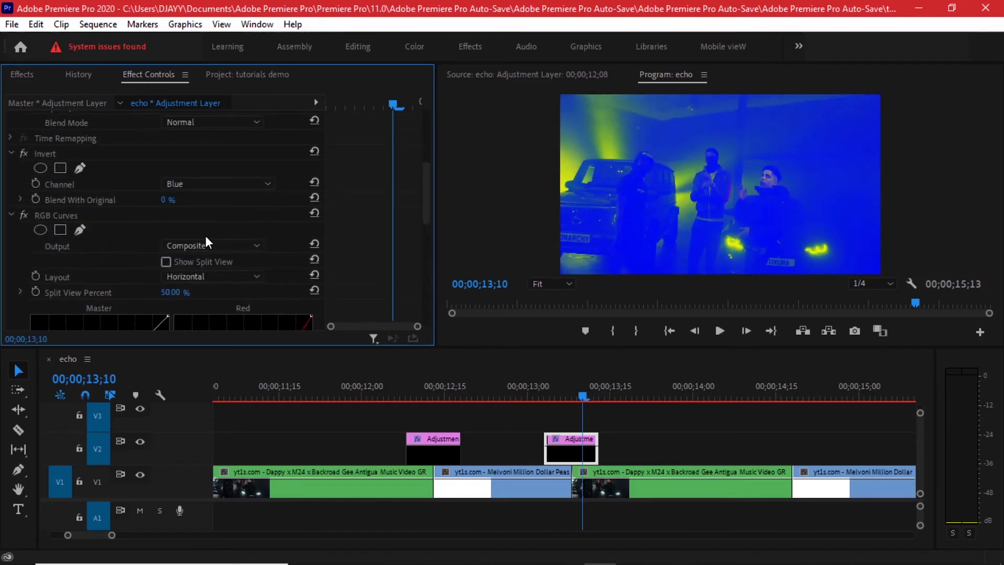
left_click(316, 214)
Shape the copied layer's Blue curve with one point raised in the shadows and one pulled down in the highlights.
scroll(360, 215, "down", 5)
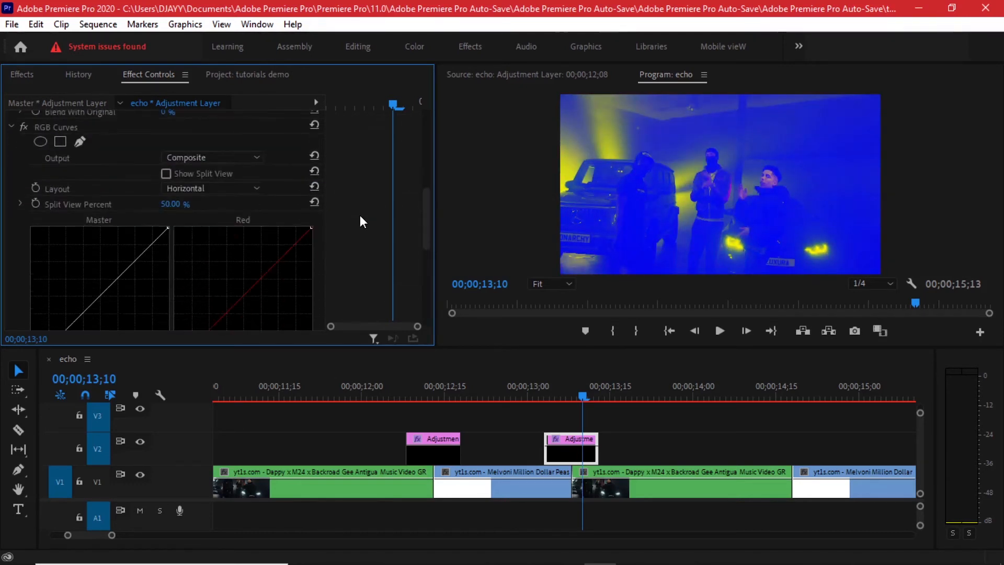
scroll(351, 219, "down", 1)
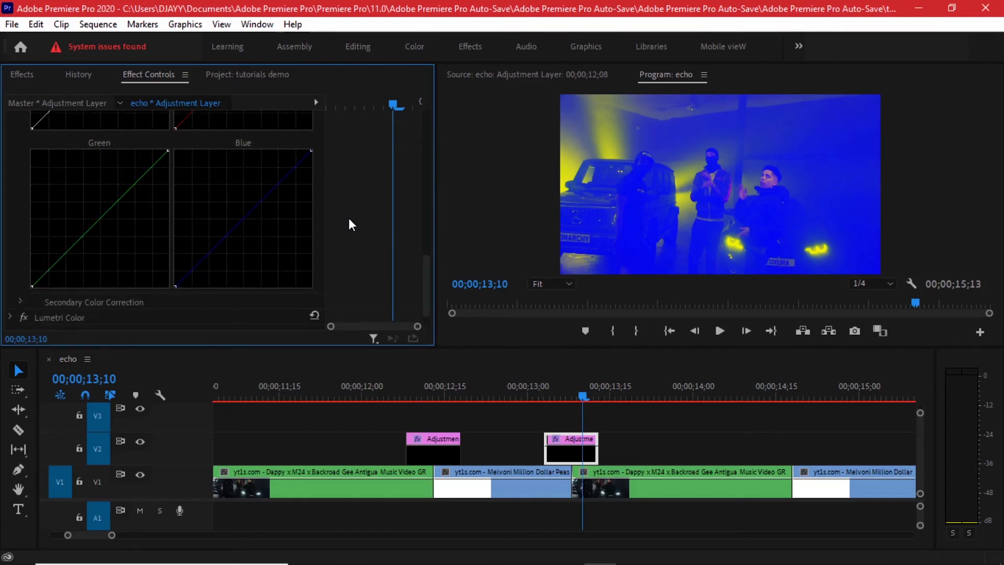
left_click(206, 252)
left_click(283, 176)
left_click_drag(193, 209, 193, 208)
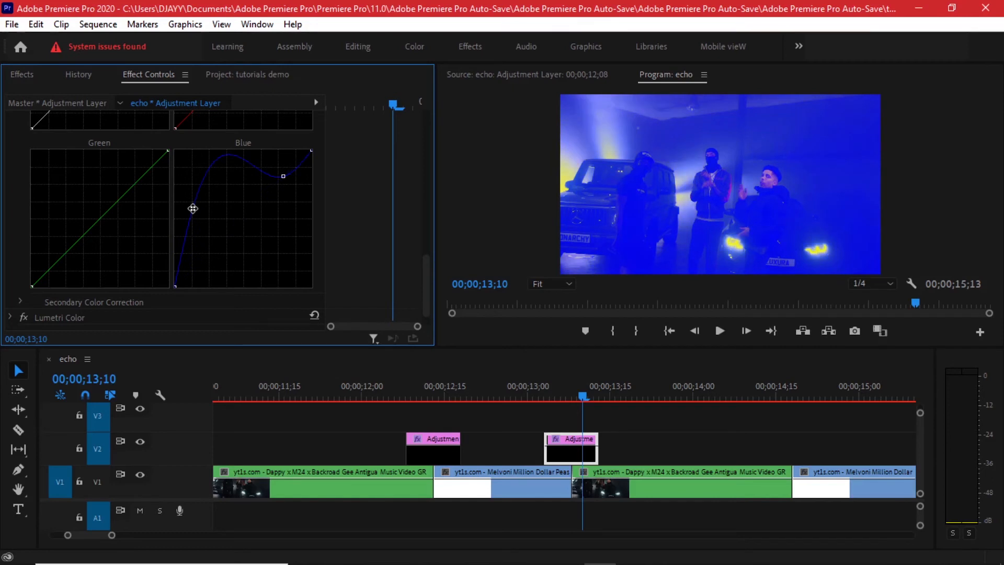
left_click_drag(282, 179, 284, 215)
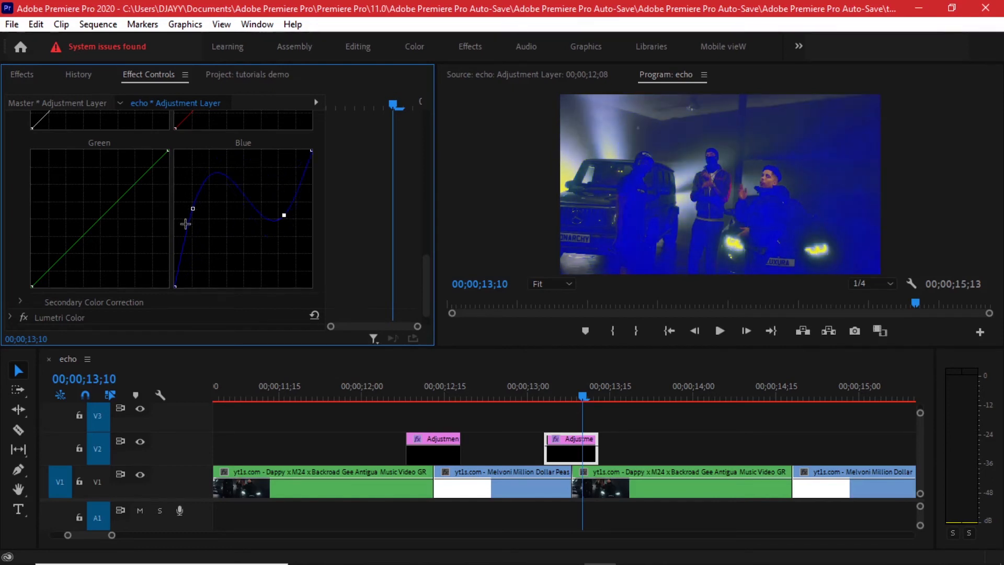
Shape the copied layer's Green curve steeply up in the shadows with a deep dip in the highlights, and bend the Red curve upward.
scroll(181, 227, "up", 3)
scroll(175, 229, "down", 1)
left_click(115, 218)
left_click_drag(59, 283, 57, 280)
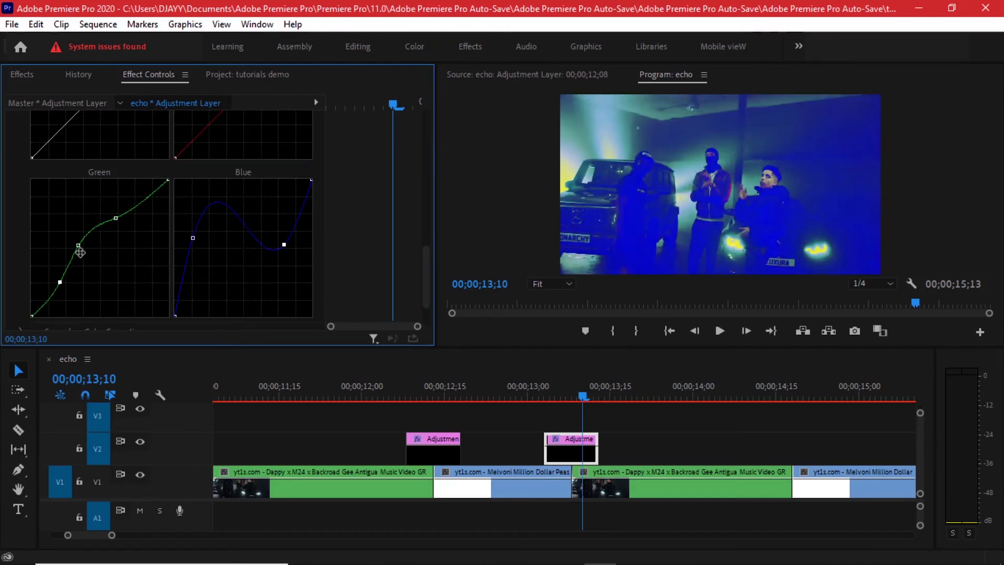
left_click_drag(78, 245, 127, 252)
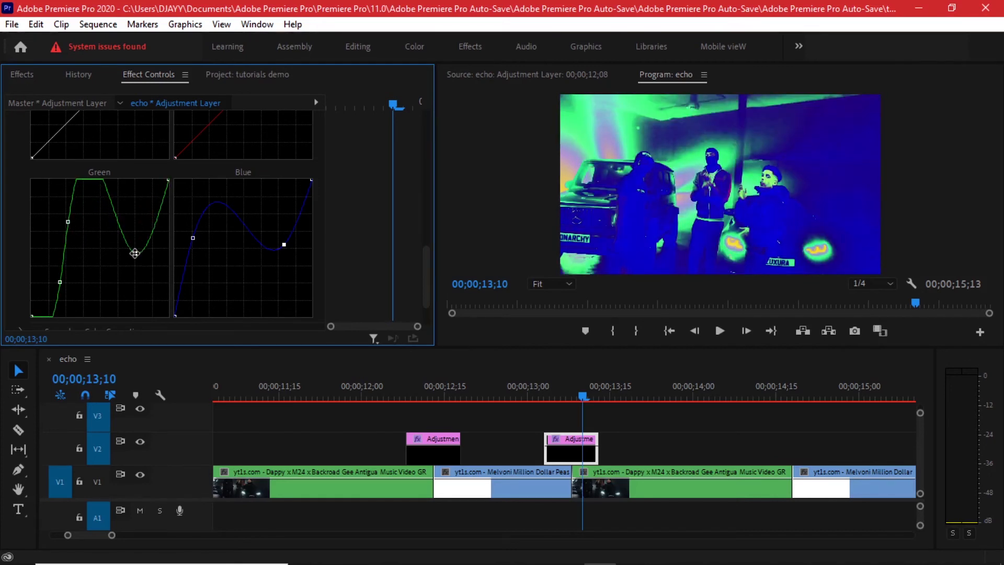
scroll(157, 235, "up", 3)
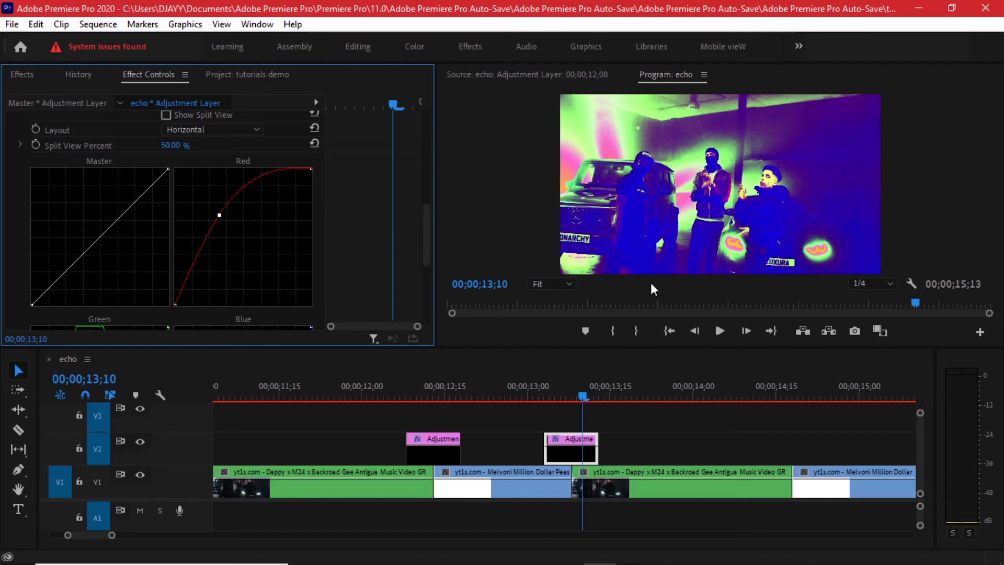
scroll(401, 434, "down", 3)
scroll(409, 428, "up", 2)
Select the first adjustment layer on V2 and scrub over its cut, stopping at 00;00;12;12.
left_click(475, 389)
left_click(506, 440)
scroll(433, 442, "up", 3)
left_click(495, 455)
left_click_drag(489, 377, 499, 380)
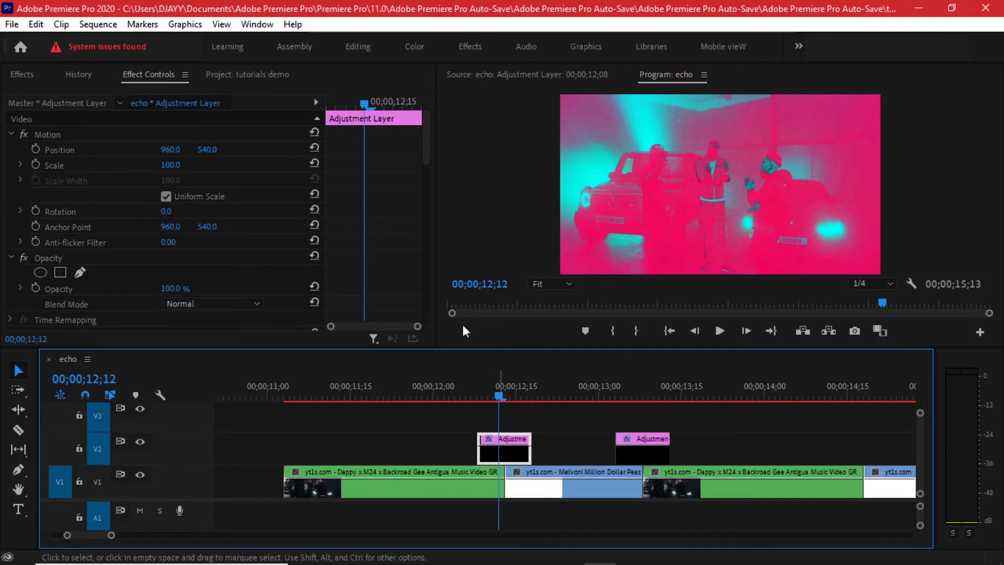
Collapse the Invert, RGB Curves and Lumetri Color settings of the first adjustment layer.
scroll(362, 265, "down", 8)
left_click(6, 266)
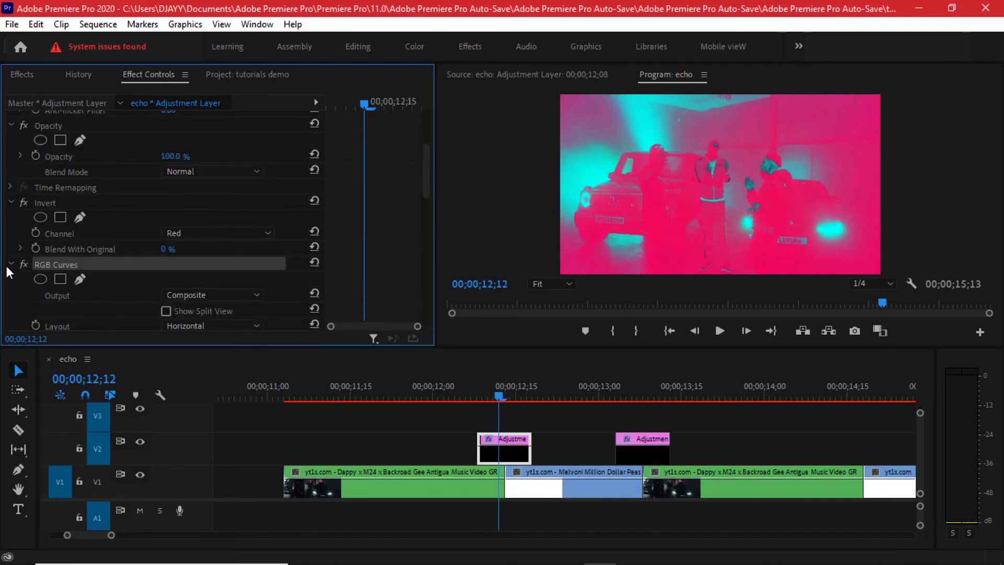
left_click(10, 203)
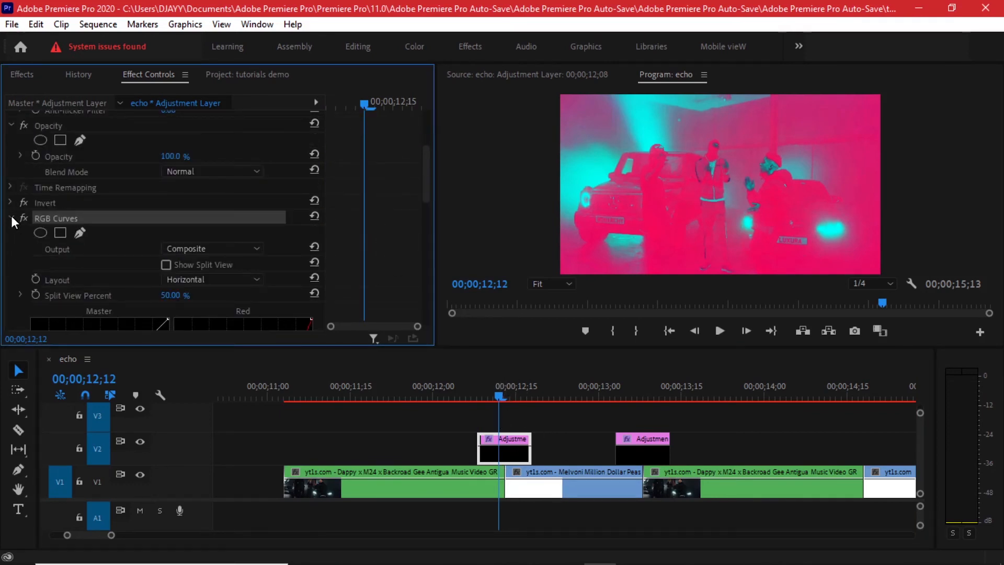
left_click(11, 217)
left_click(11, 234)
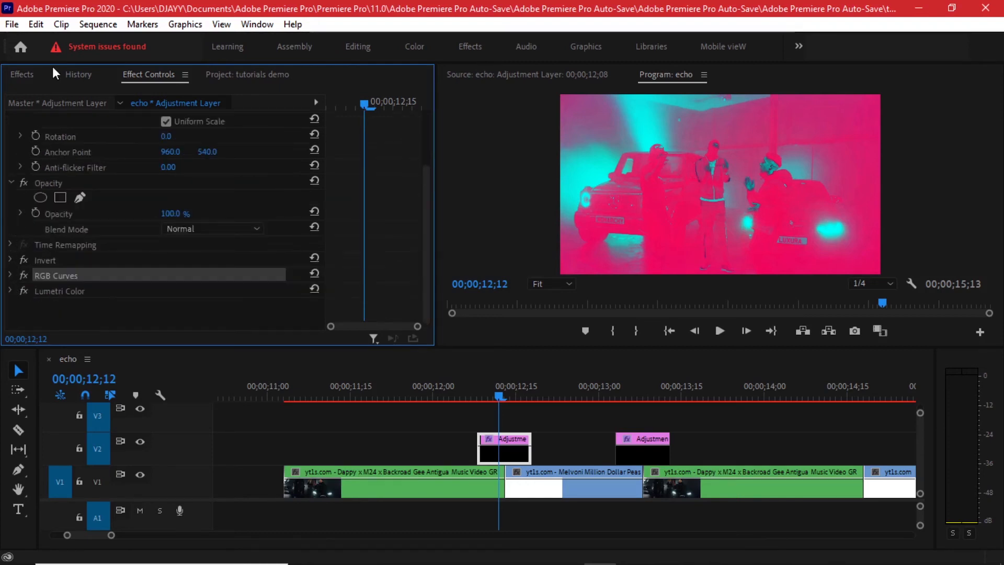
Search the effects for "glow" and apply uni.Glow to the first adjustment layer on V2.
left_click(24, 74)
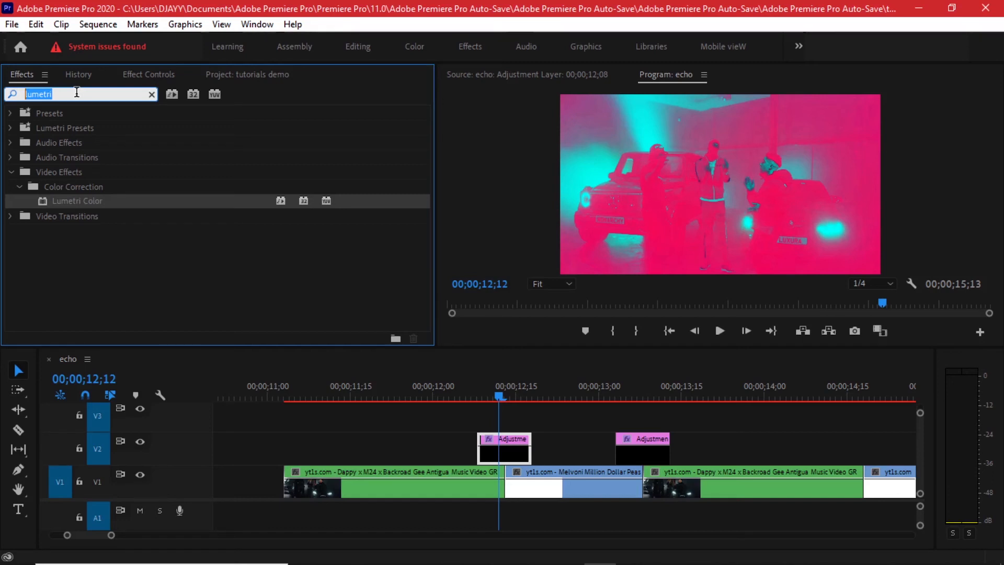
type("glow")
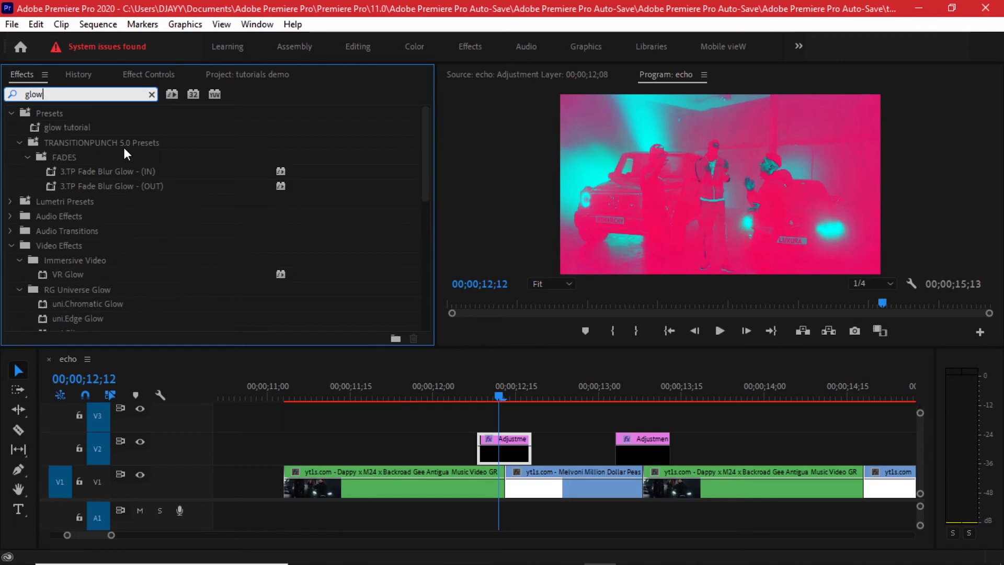
scroll(124, 215, "down", 5)
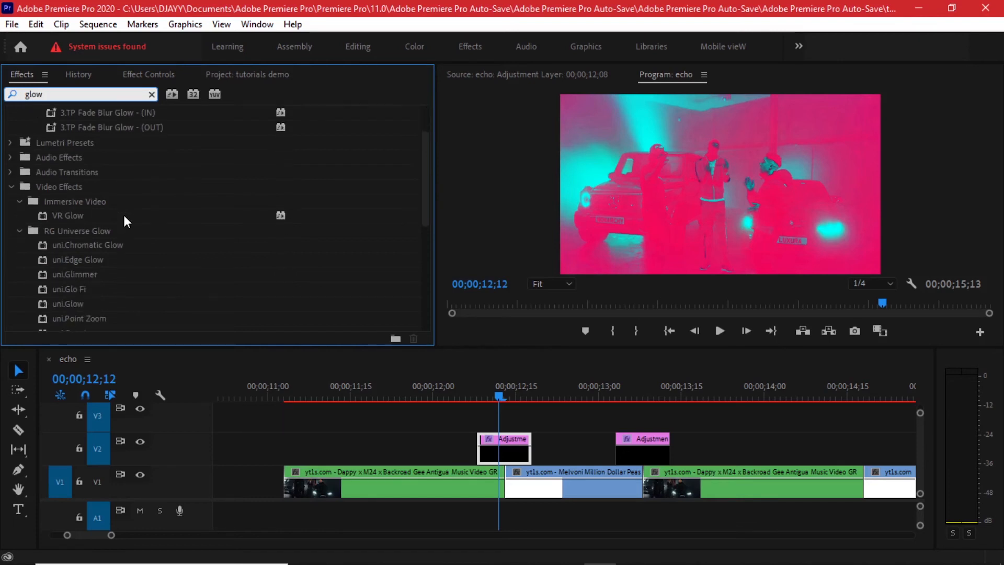
left_click_drag(71, 241, 523, 451)
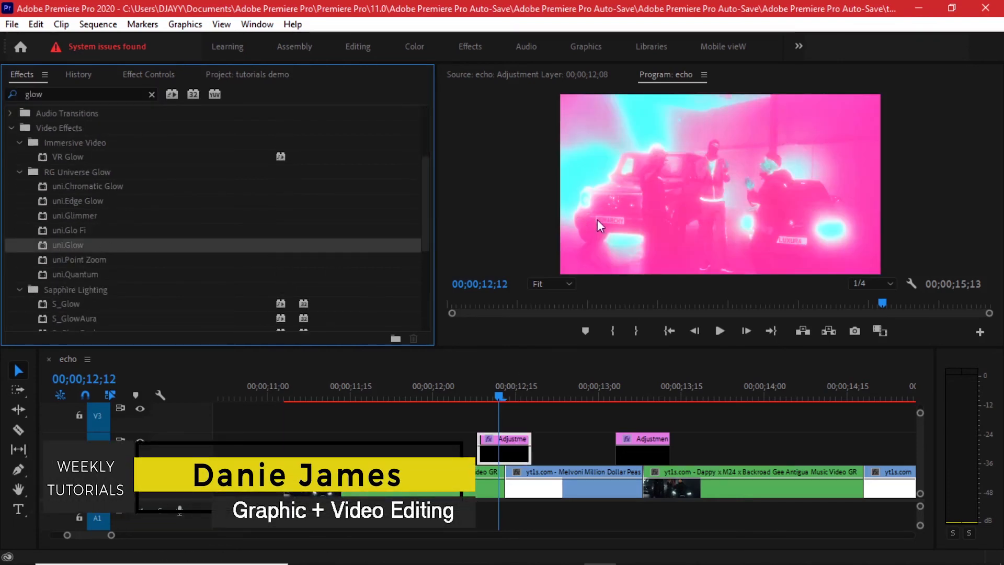
Review the order of Invert, RGB Curves, Lumetri Color and uni.Glow in the first adjustment layer's effect stack.
left_click(159, 77)
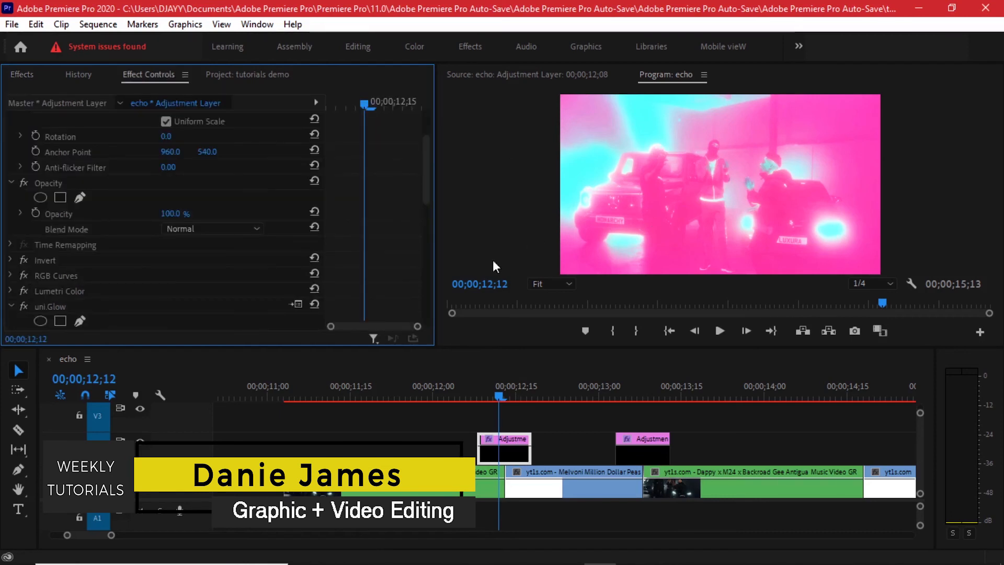
left_click_drag(426, 159, 424, 200)
left_click(98, 177)
scroll(96, 181, "up", 1)
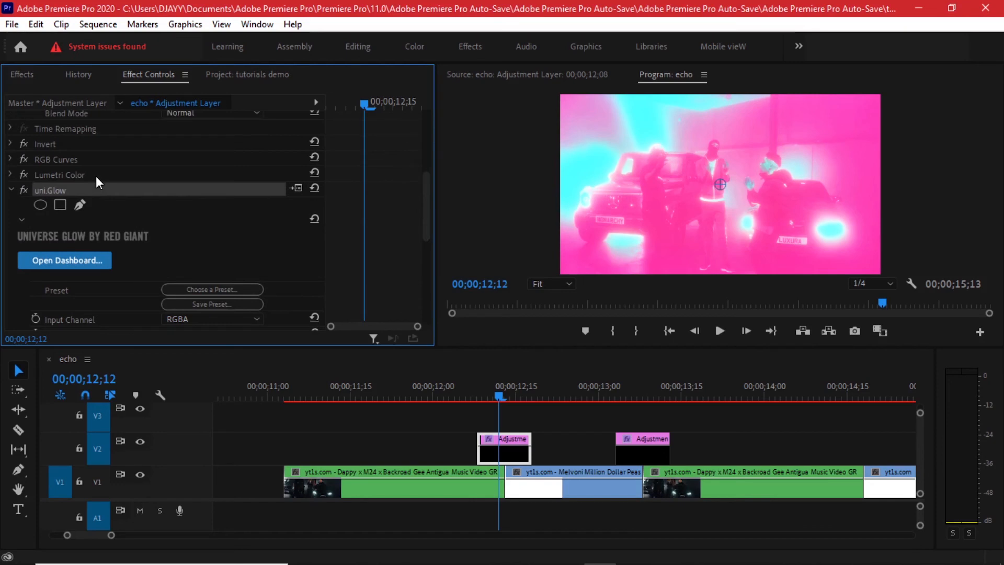
left_click(52, 143)
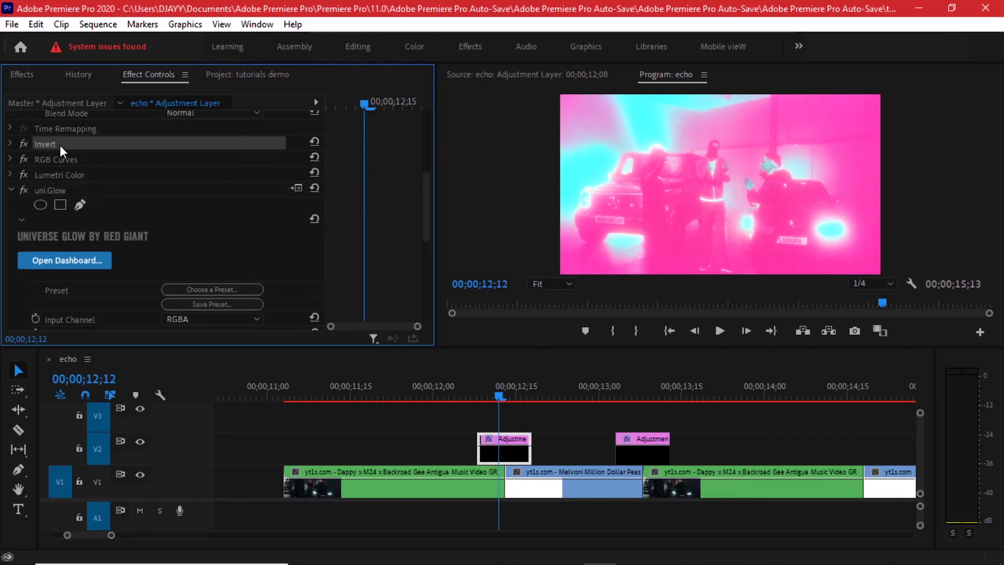
left_click(84, 159)
left_click(91, 174)
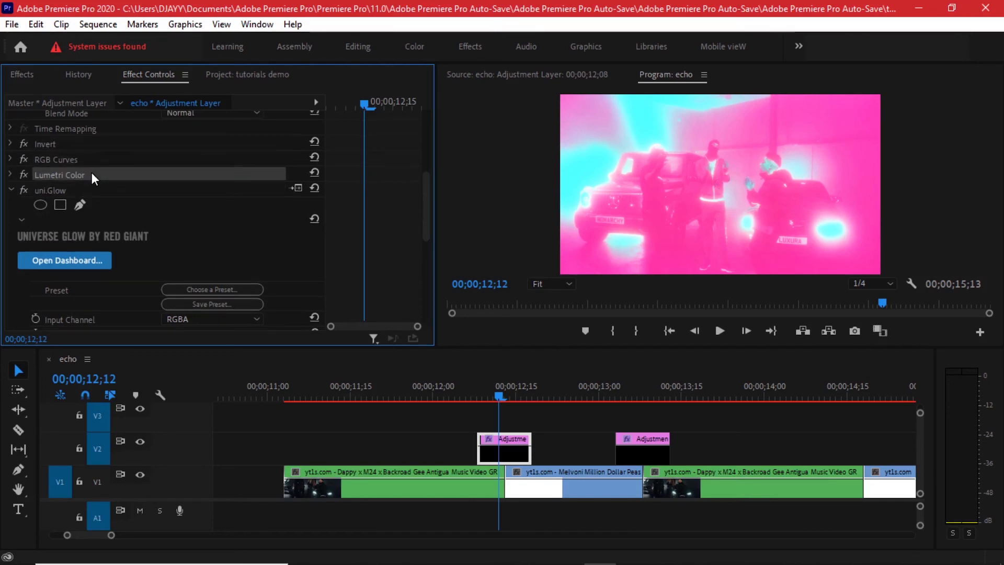
Try moving uni.Glow above Invert in the first adjustment layer's effect stack, and undo the move.
scroll(123, 168, "up", 1)
scroll(83, 215, "up", 2)
left_click(73, 235)
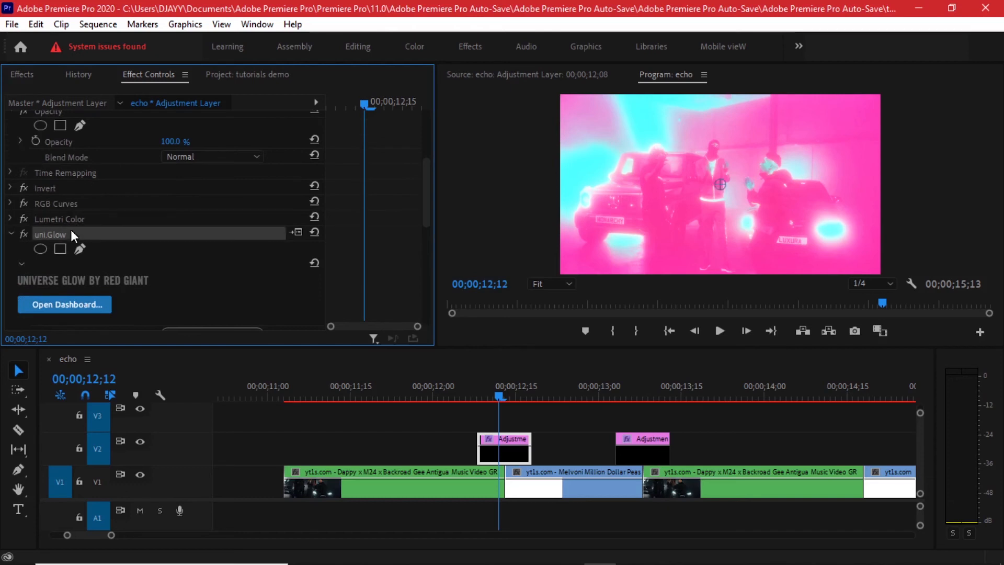
left_click_drag(71, 234, 291, 308)
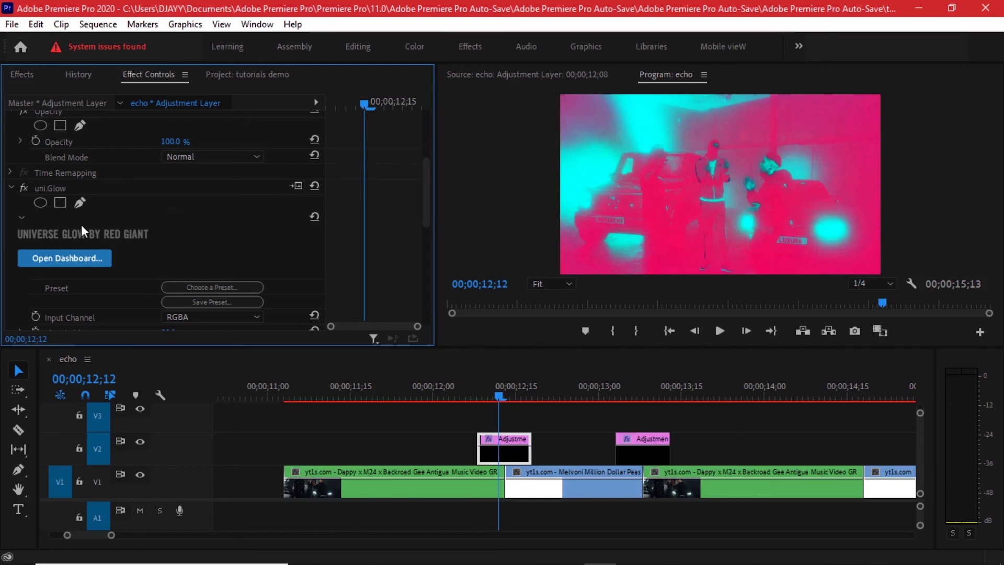
key("ctrl+z")
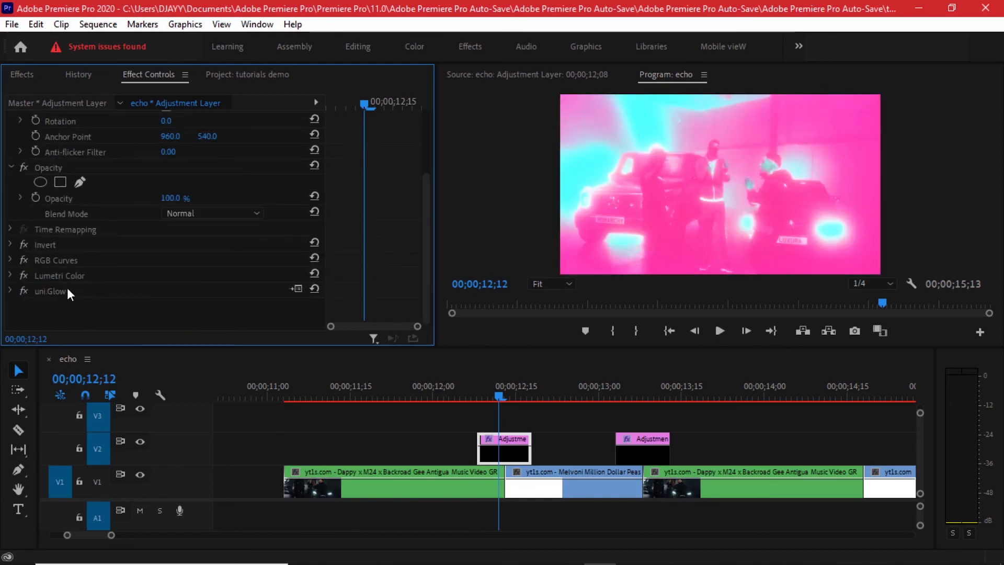
Look through the expanded uni.Glow settings, and play the sequence from just before the first adjustment layer.
left_click(10, 290)
scroll(159, 268, "down", 5)
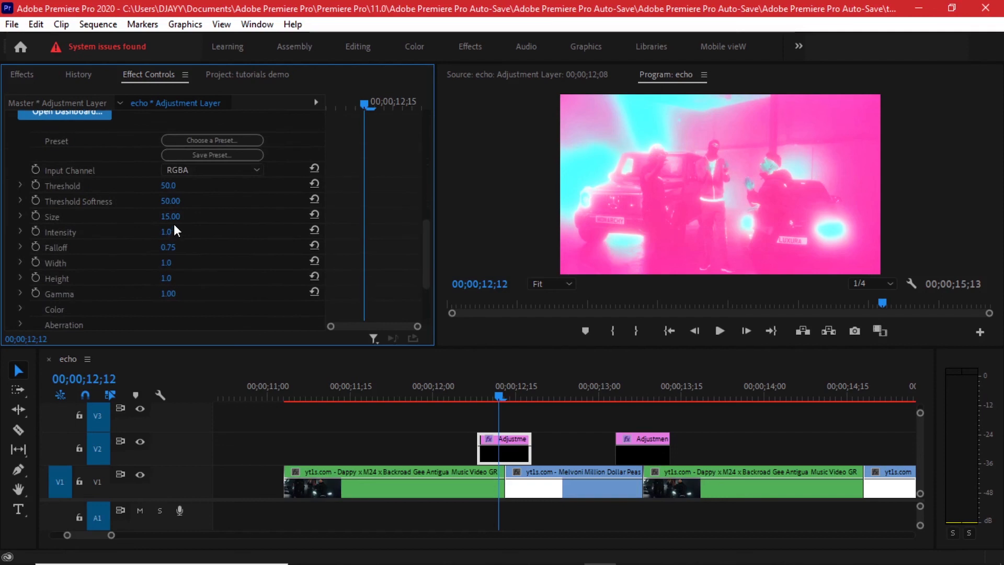
scroll(141, 260, "down", 3)
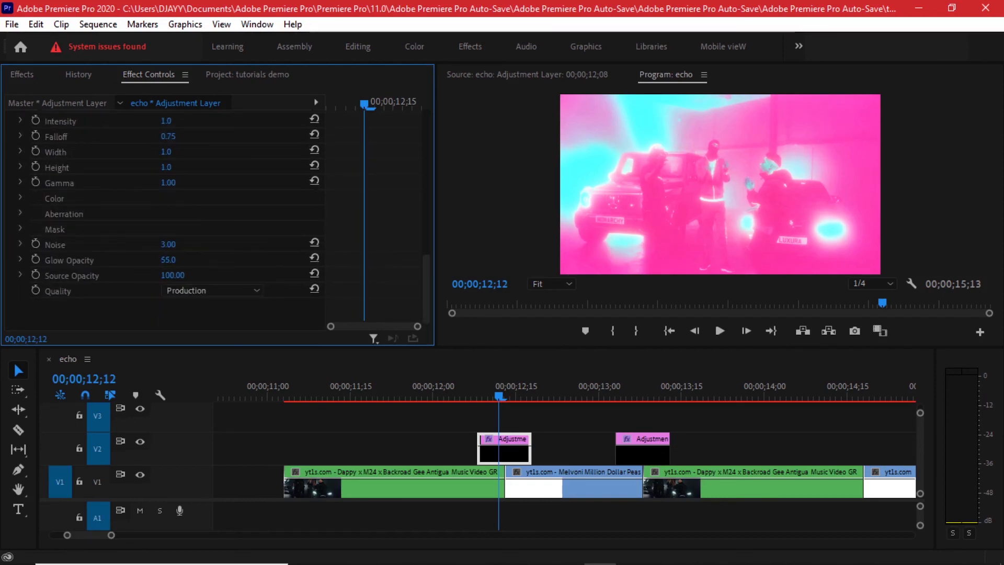
left_click(455, 387)
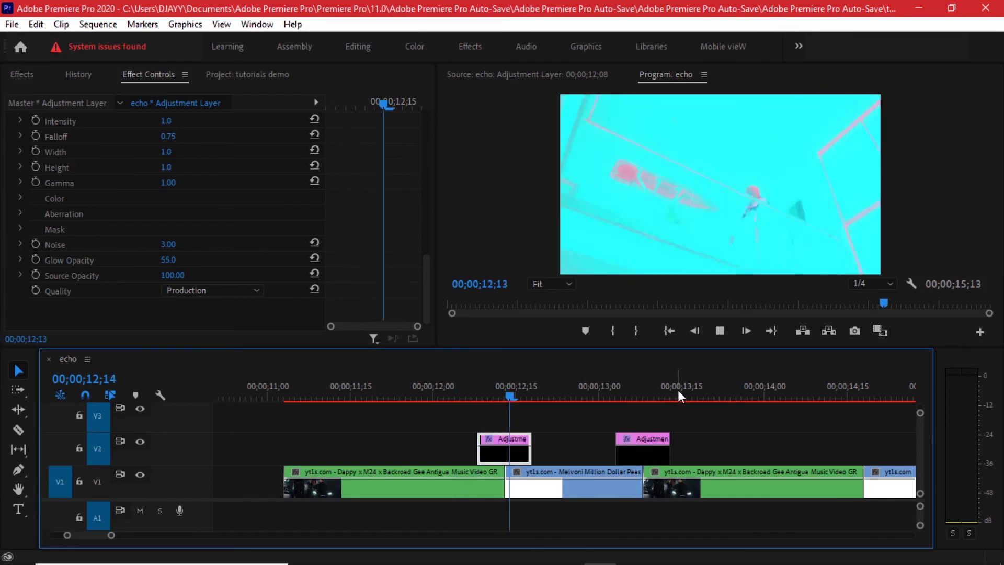